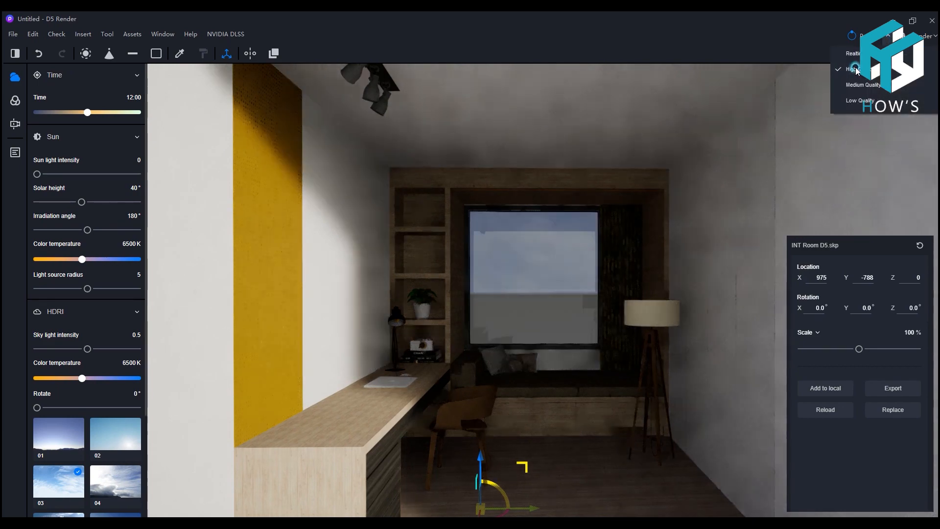
# Rotate the HDRI to 158.6° and set sun intensity 0.84, solar height 33.9°, irradiation angle 0° and light source radius 10.
pyautogui.moveTo(41, 408); pyautogui.dragTo(82, 408)
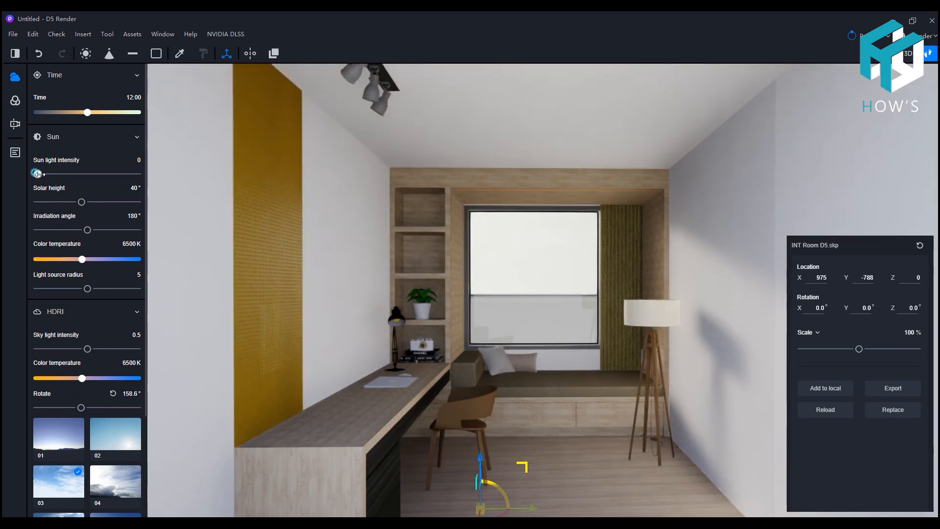
pyautogui.moveTo(37, 174); pyautogui.dragTo(50, 174)
pyautogui.moveTo(86, 229); pyautogui.dragTo(20, 237)
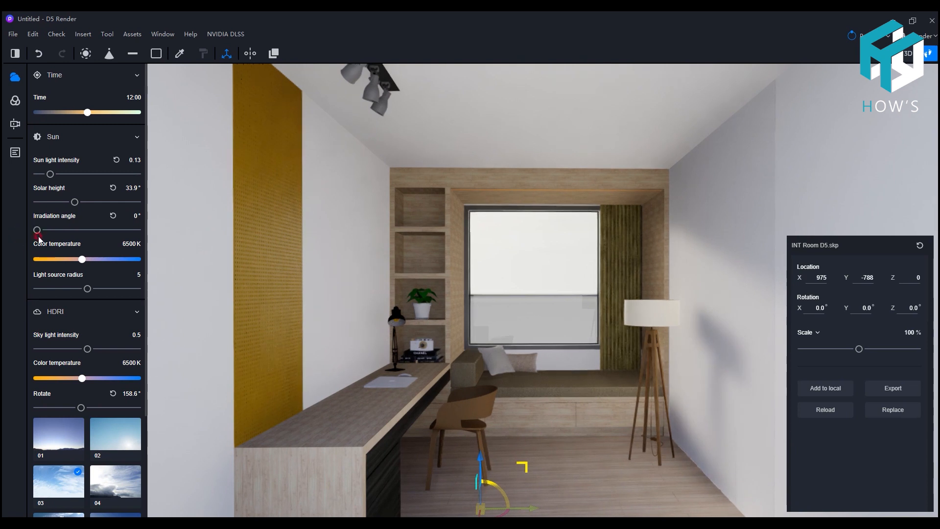
pyautogui.moveTo(65, 176); pyautogui.dragTo(122, 186)
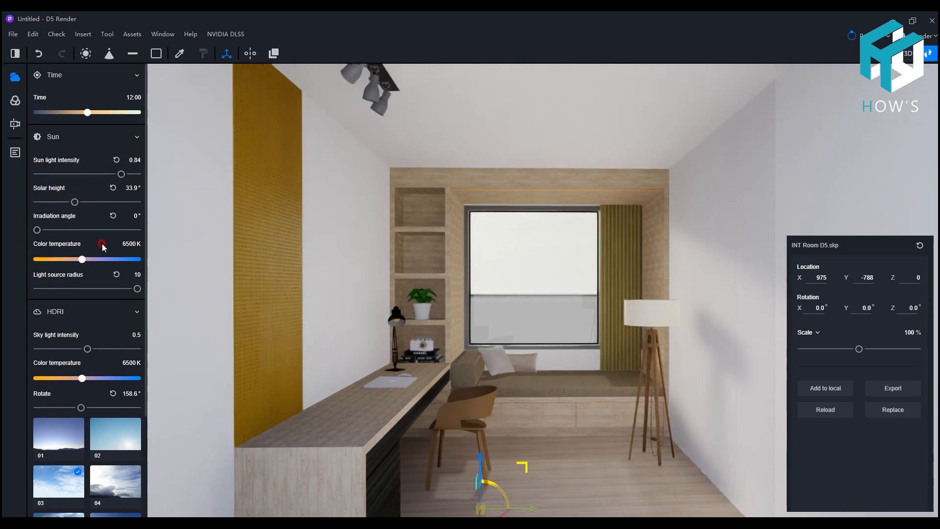
# Set the exposure to -0.15 EV and the volumetric light's fog density to 0.12.
pyautogui.click(15, 101)
pyautogui.moveTo(86, 144); pyautogui.dragTo(80, 144)
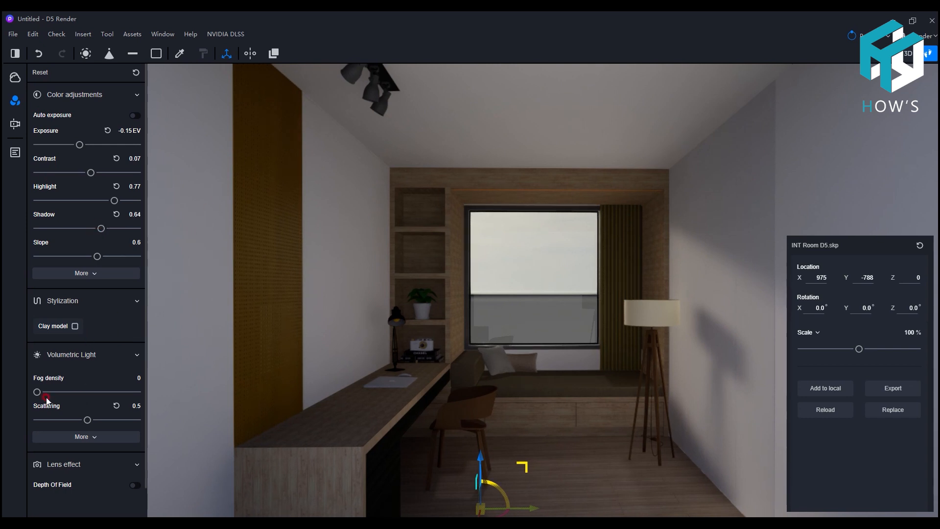
pyautogui.moveTo(38, 391); pyautogui.dragTo(59, 391)
pyautogui.click(15, 153)
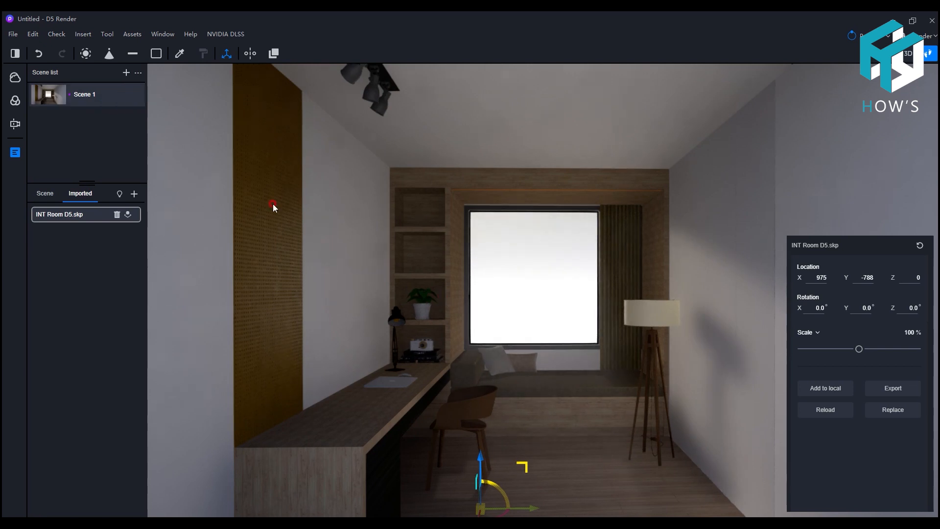
pyautogui.click(15, 100)
pyautogui.moveTo(59, 391); pyautogui.dragTo(40, 391)
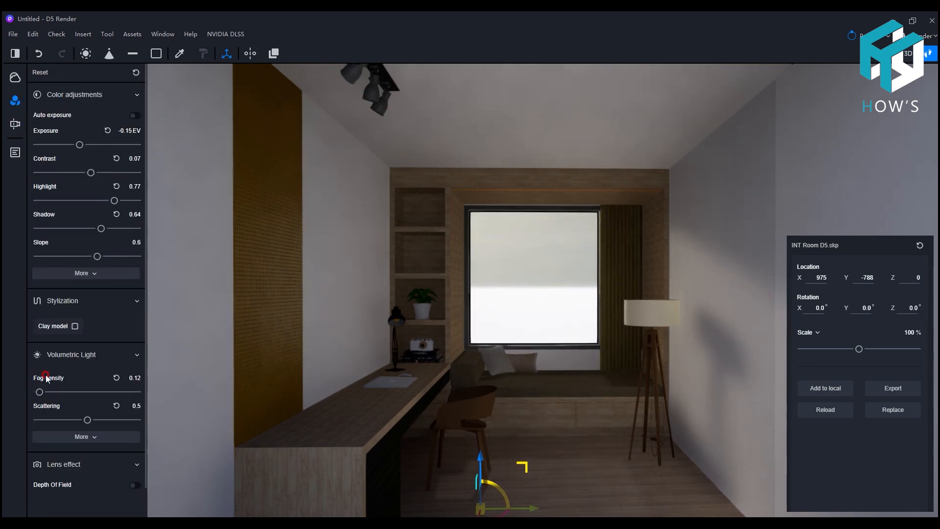
pyautogui.click(16, 153)
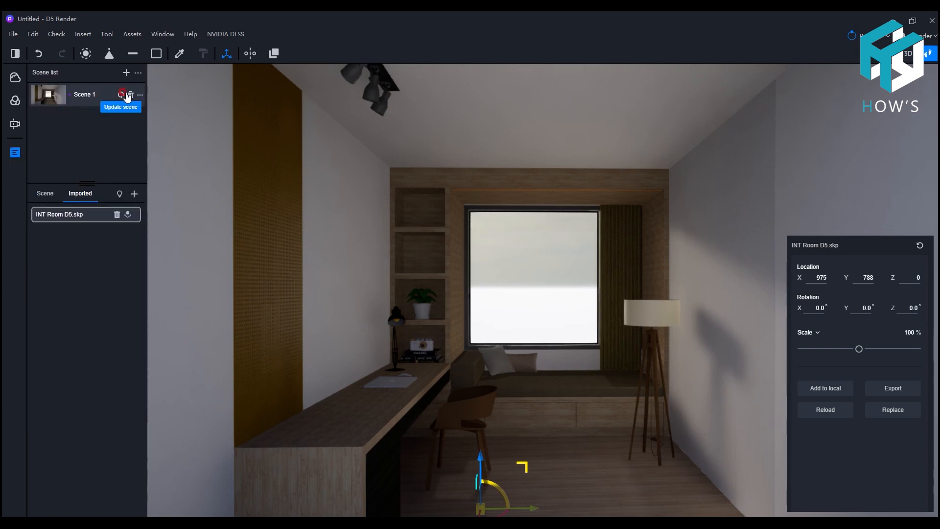
# Switch the preview to Medium Quality and give the strip above the window a light intensity of 3.6.
pyautogui.click(180, 53)
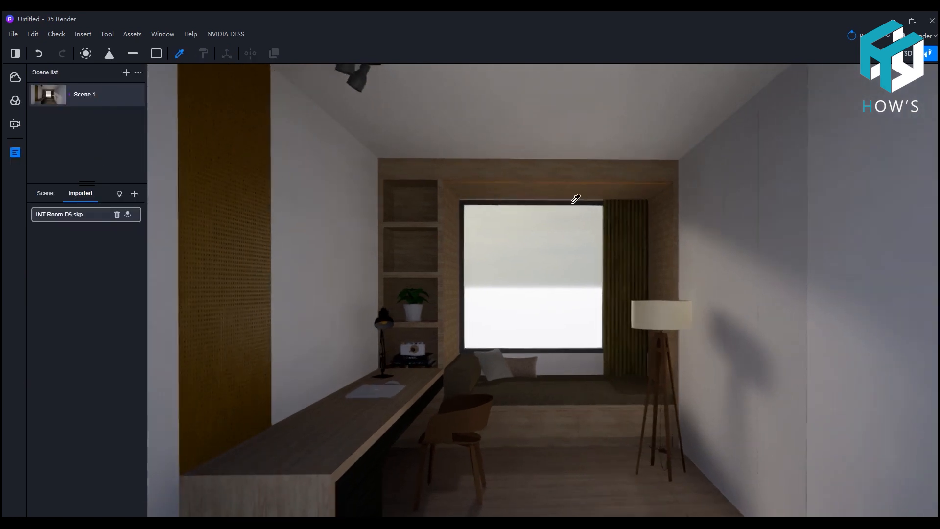
pyautogui.scroll(5, 598, 211)
pyautogui.scroll(2, 591, 230)
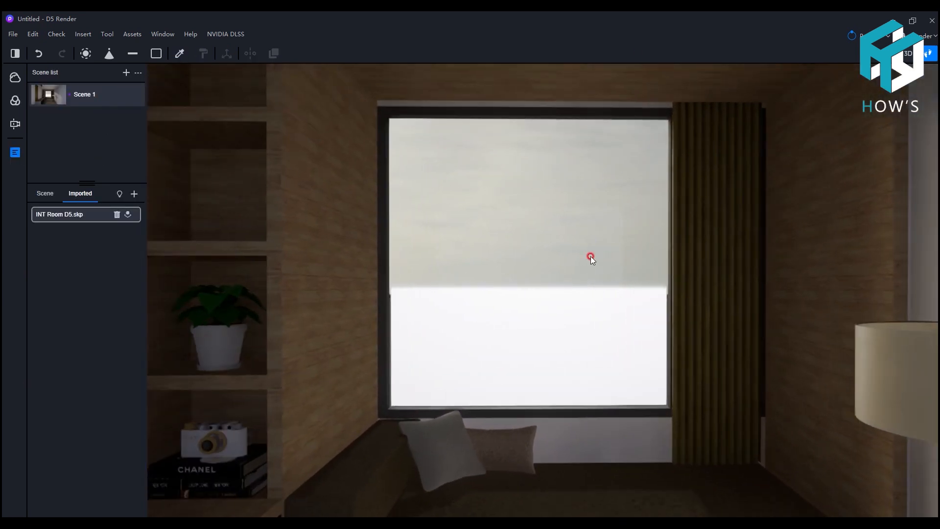
pyautogui.scroll(-3, 591, 226)
pyautogui.moveTo(591, 225); pyautogui.dragTo(575, 229, button='right')
pyautogui.scroll(4, 587, 201)
pyautogui.scroll(1, 566, 169)
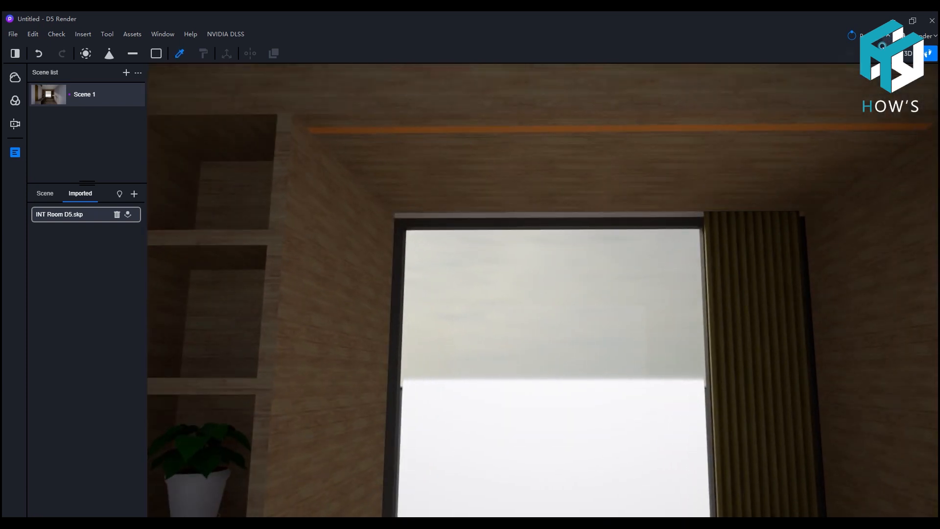
pyautogui.click(877, 36)
pyautogui.click(857, 84)
pyautogui.click(435, 130)
pyautogui.scroll(-3, 864, 477)
pyautogui.moveTo(808, 459); pyautogui.dragTo(843, 458)
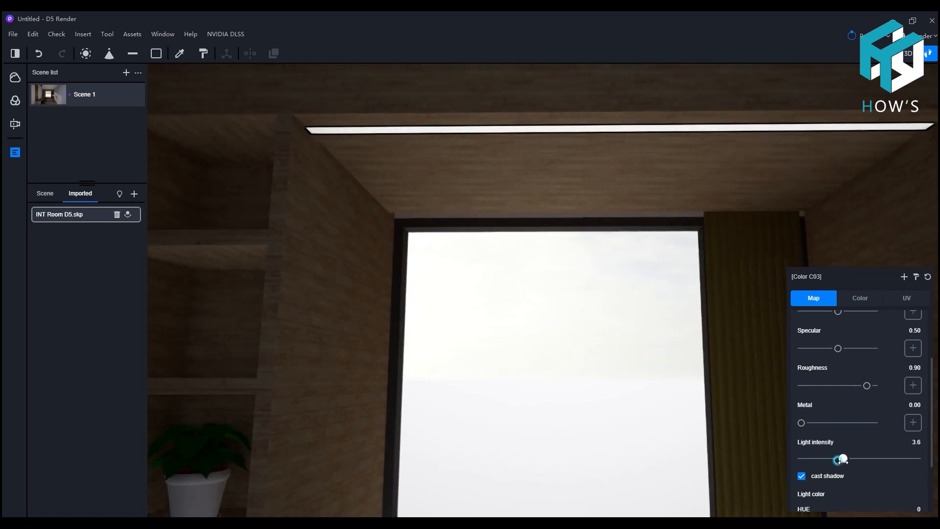
# Return the preview to High Quality and raise the strip light's intensity to 5.0.
pyautogui.click(876, 36)
pyautogui.click(858, 70)
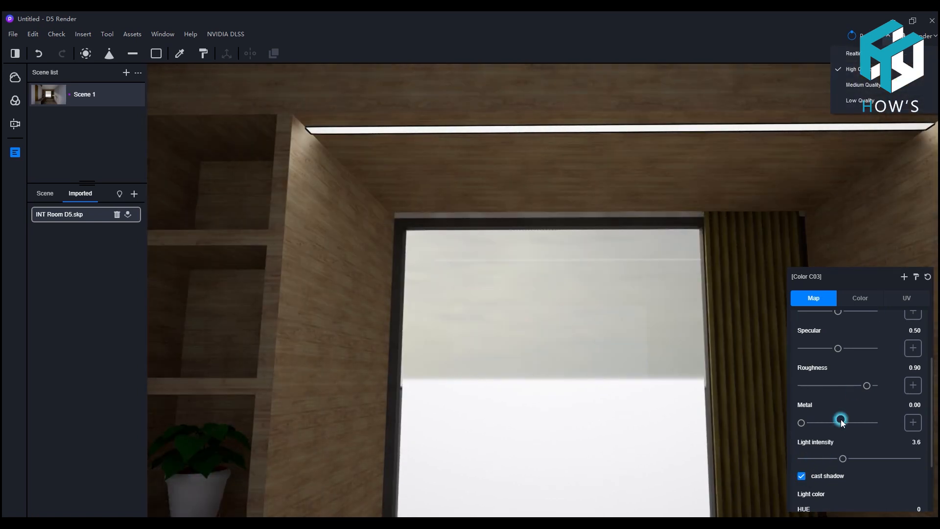
pyautogui.moveTo(843, 458); pyautogui.dragTo(858, 459)
pyautogui.scroll(-3, 582, 313)
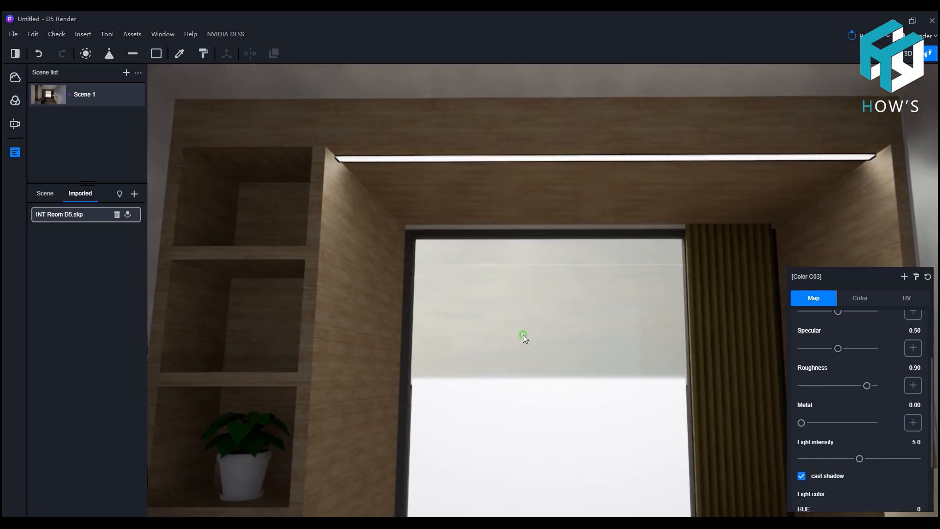
# Apply the White Gauze Curtain fabric from the online assets to the window curtain and set its opacity intensity to 0.53.
pyautogui.moveTo(523, 334); pyautogui.dragTo(521, 367, button='right')
pyautogui.click(180, 54)
pyautogui.click(721, 226)
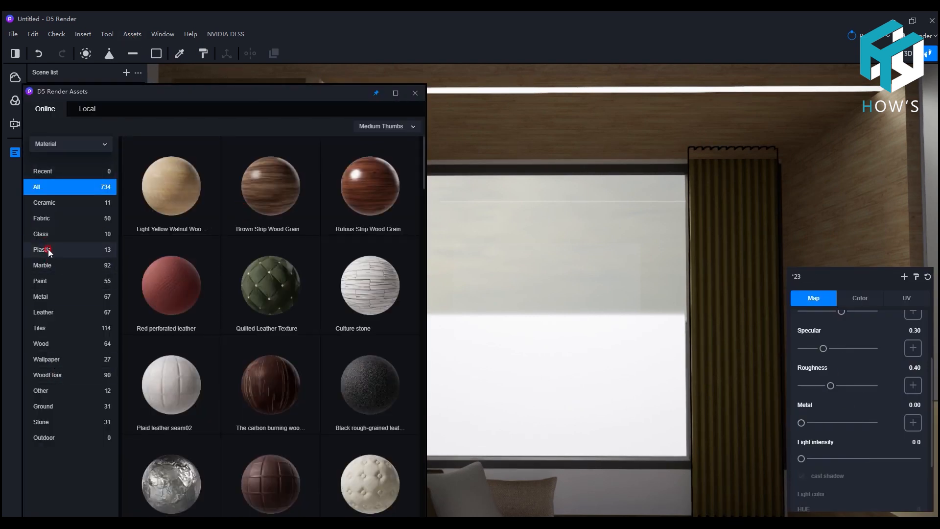
pyautogui.click(48, 218)
pyautogui.scroll(-2, 347, 342)
pyautogui.moveTo(370, 399); pyautogui.dragTo(723, 376)
pyautogui.moveTo(826, 445); pyautogui.dragTo(862, 445)
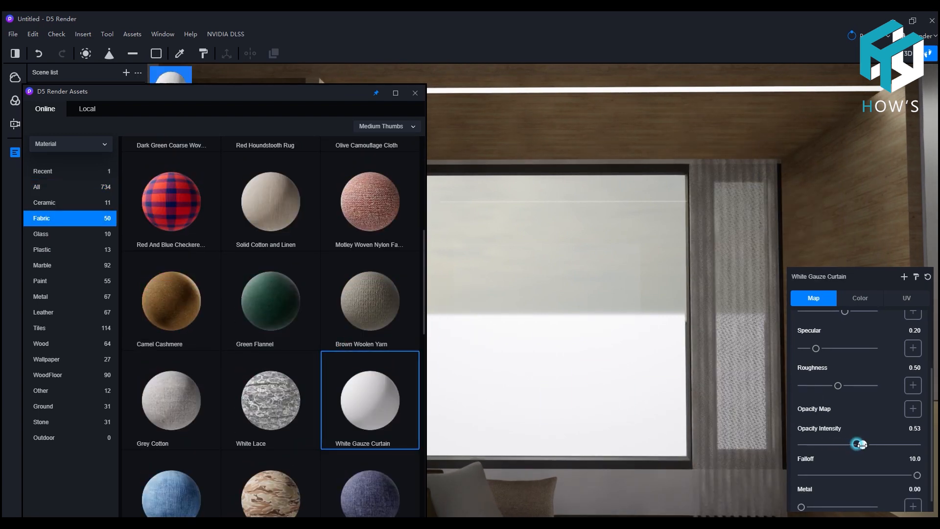
# Close the asset library and set the brown window-seat fabric to roughness 0.60 and specular 1.00.
pyautogui.scroll(-3, 568, 253)
pyautogui.moveTo(576, 257); pyautogui.dragTo(539, 336, button='right')
pyautogui.click(204, 53)
pyautogui.click(180, 53)
pyautogui.click(415, 93)
pyautogui.click(821, 495)
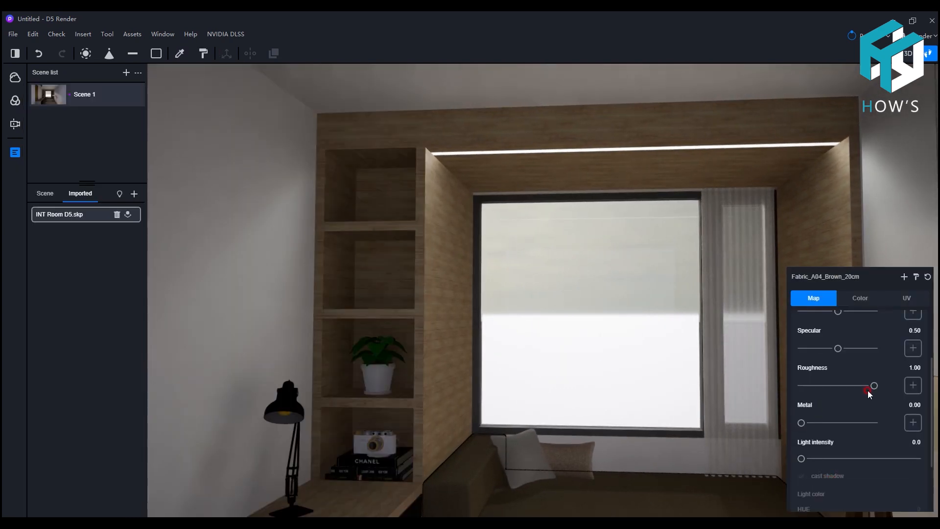
pyautogui.moveTo(871, 387); pyautogui.dragTo(845, 387)
pyautogui.moveTo(838, 348); pyautogui.dragTo(872, 348)
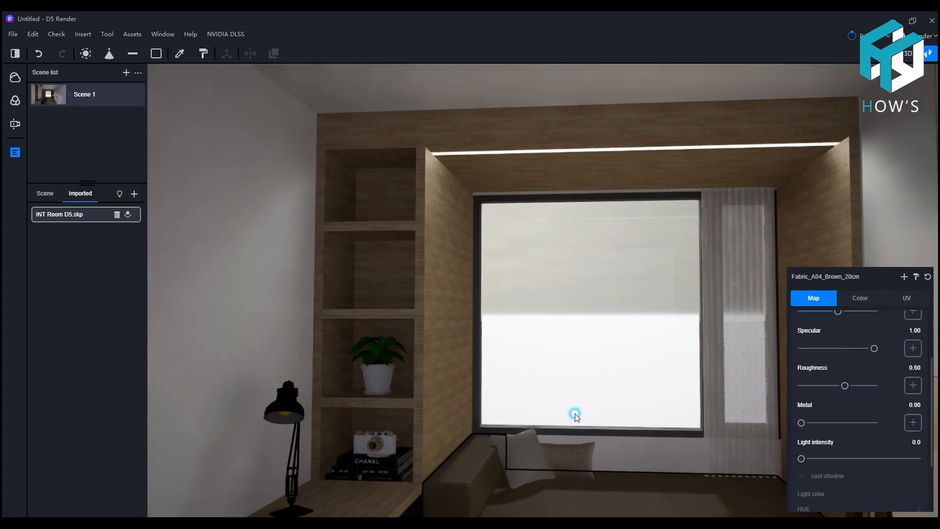
# Set the roughness of the beige pillow on the window seat to 0.33.
pyautogui.click(186, 54)
pyautogui.click(532, 447)
pyautogui.moveTo(866, 385); pyautogui.dragTo(826, 386)
# Increase the transparency of the window's translucent gray glass slightly.
pyautogui.click(181, 54)
pyautogui.click(662, 434)
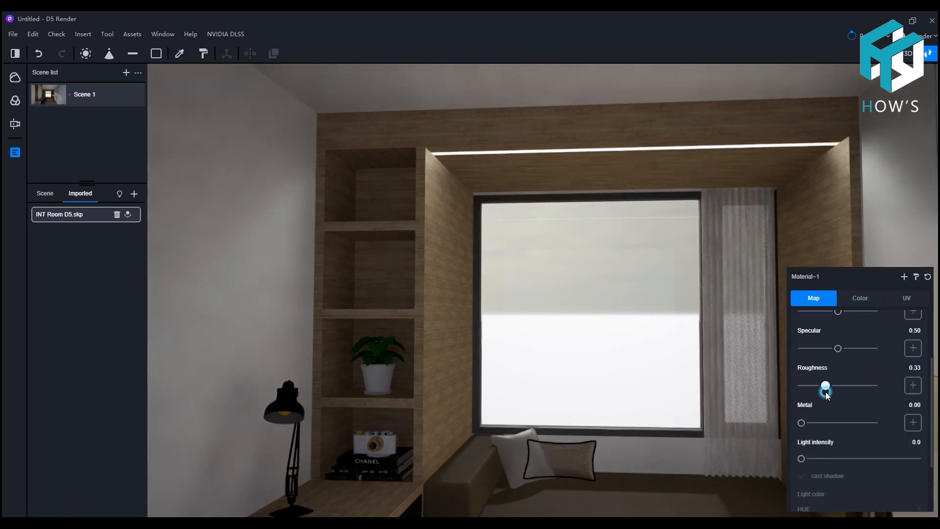
pyautogui.click(527, 307)
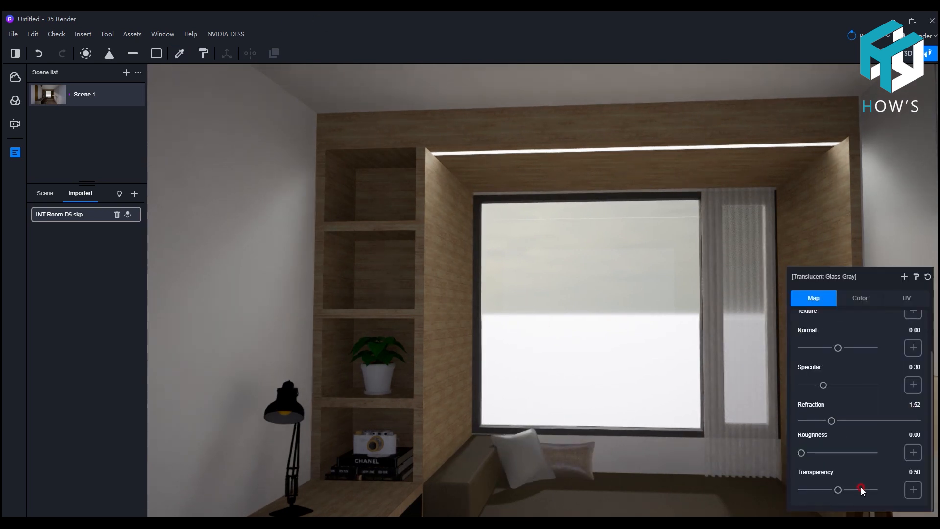
pyautogui.moveTo(839, 489)
pyautogui.mouseDown()
pyautogui.moveTo(823, 489)
pyautogui.moveTo(846, 489)
pyautogui.mouseUp()
pyautogui.click(565, 347)
# Set the black desk lamp's material to roughness 0.16 and metal 1.00.
pyautogui.moveTo(564, 348); pyautogui.dragTo(549, 321, button='right')
pyautogui.click(863, 414)
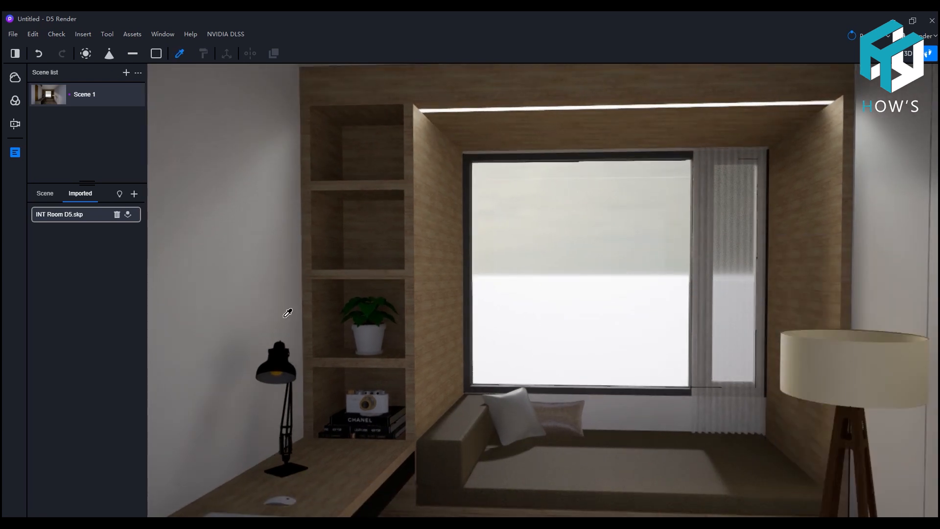
pyautogui.moveTo(857, 387); pyautogui.dragTo(814, 386)
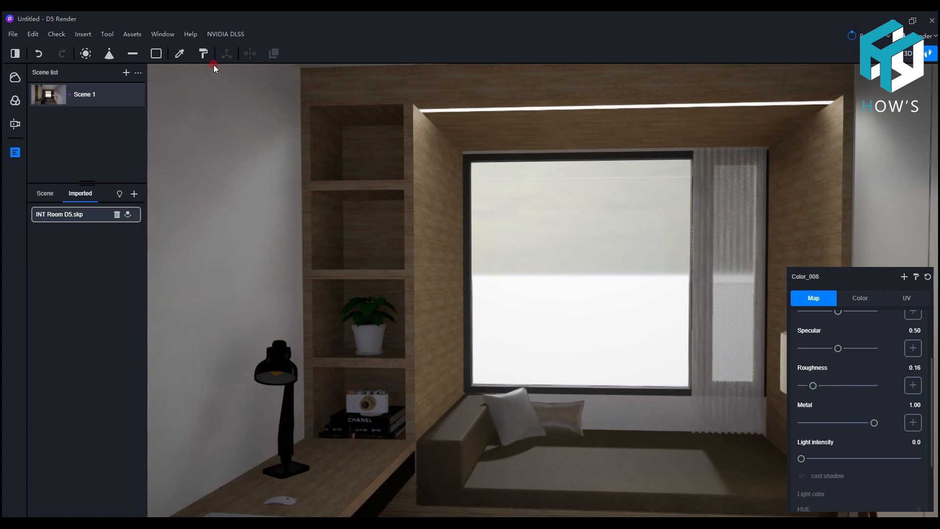
# Give the desk lamp's bulb material a light intensity of 2.4.
pyautogui.click(179, 53)
pyautogui.scroll(4, 246, 394)
pyautogui.click(222, 393)
pyautogui.click(219, 396)
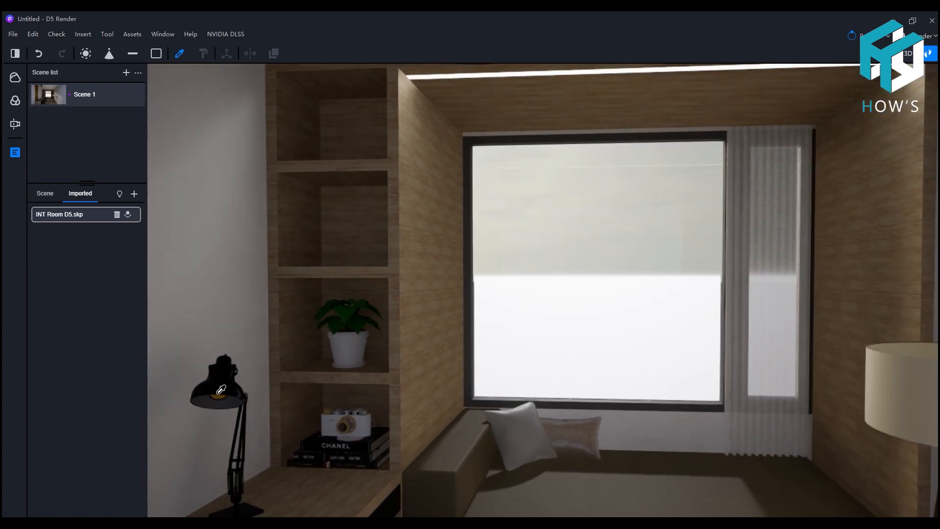
pyautogui.moveTo(801, 458); pyautogui.dragTo(828, 459)
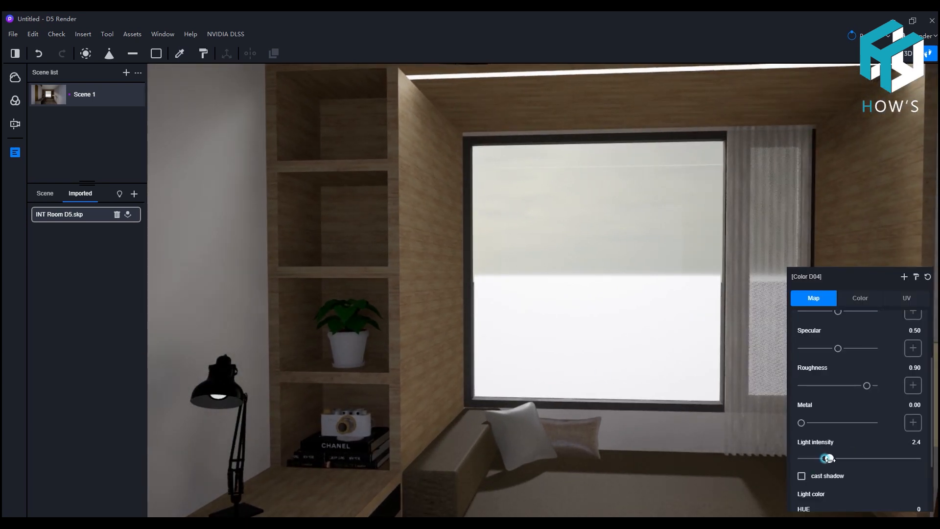
# Apply White Wall Paint from the online Paint materials to the wall beside the desk and set its roughness to 0.47.
pyautogui.scroll(-3, 572, 320)
pyautogui.moveTo(571, 320); pyautogui.dragTo(544, 269, button='right')
pyautogui.click(254, 143)
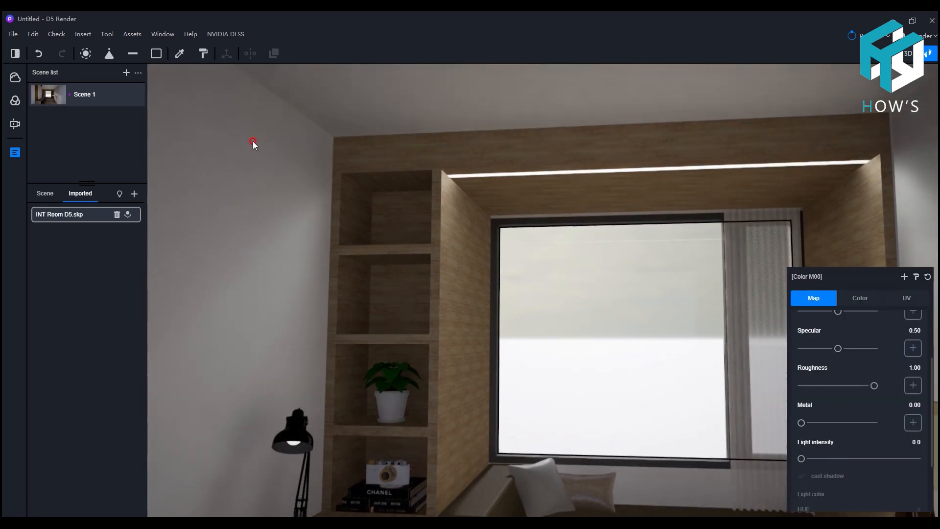
pyautogui.click(136, 35)
pyautogui.click(43, 281)
pyautogui.scroll(-10, 304, 340)
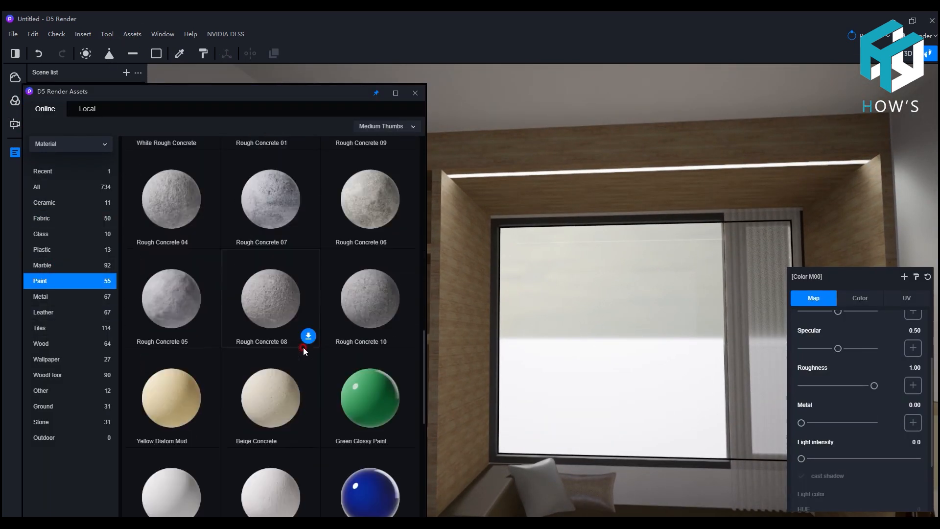
pyautogui.scroll(-2, 311, 354)
pyautogui.moveTo(169, 356)
pyautogui.mouseDown()
pyautogui.moveTo(516, 112)
pyautogui.moveTo(522, 93)
pyautogui.moveTo(469, 84)
pyautogui.moveTo(481, 74)
pyautogui.moveTo(676, 95)
pyautogui.moveTo(489, 183)
pyautogui.moveTo(417, 100)
pyautogui.mouseUp()
pyautogui.click(415, 93)
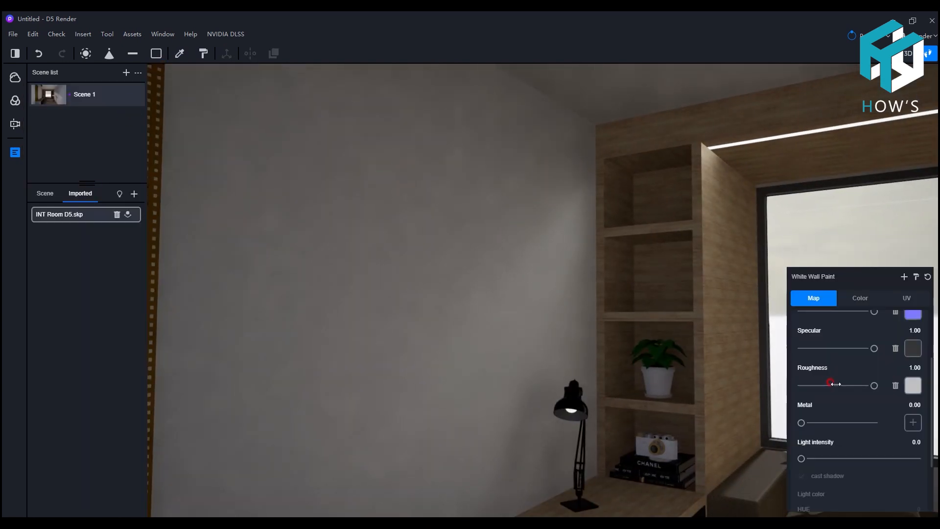
pyautogui.moveTo(872, 386); pyautogui.dragTo(836, 387)
pyautogui.moveTo(645, 287); pyautogui.dragTo(618, 338, button='right')
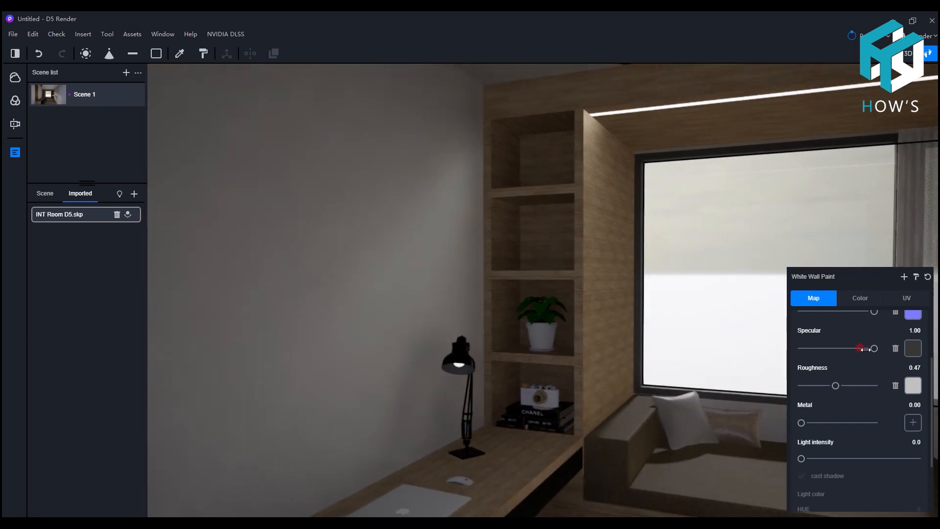
# Set the wardrobe panels' material to roughness 0.30 and metal 0.40.
pyautogui.moveTo(406, 334); pyautogui.dragTo(596, 273, button='right')
pyautogui.click(864, 399)
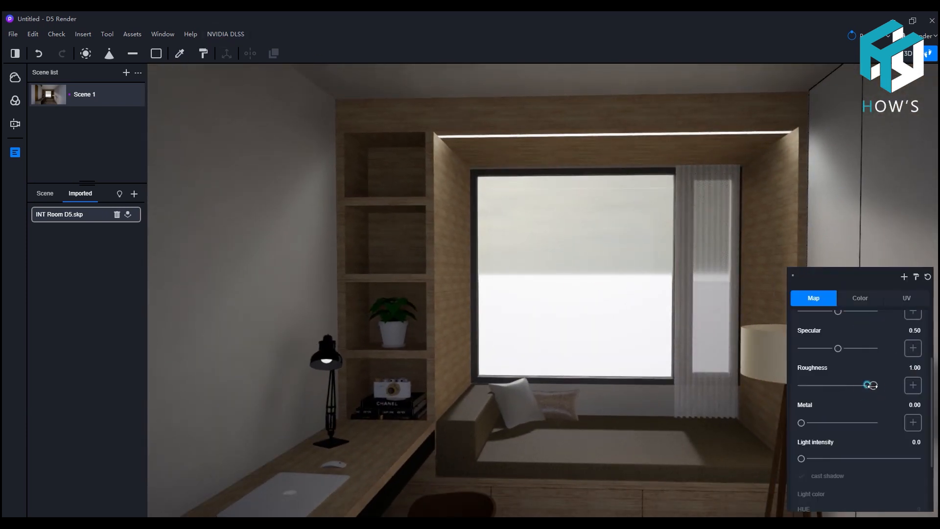
pyautogui.moveTo(873, 385); pyautogui.dragTo(825, 386)
pyautogui.moveTo(562, 277); pyautogui.dragTo(637, 279, button='right')
pyautogui.click(801, 423)
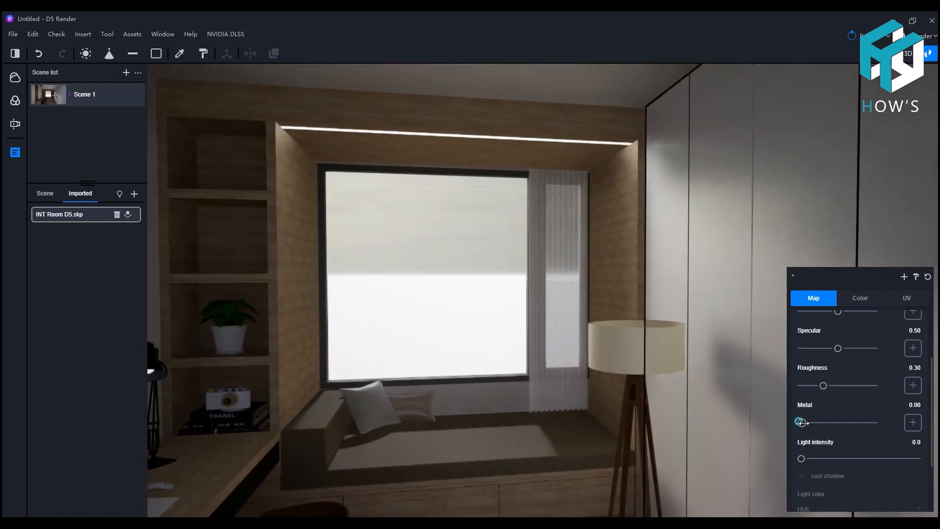
pyautogui.moveTo(802, 422); pyautogui.dragTo(831, 423)
# Raise the metal value of the silver metal trim between the wardrobe panels.
pyautogui.moveTo(541, 252); pyautogui.dragTo(685, 292, button='right')
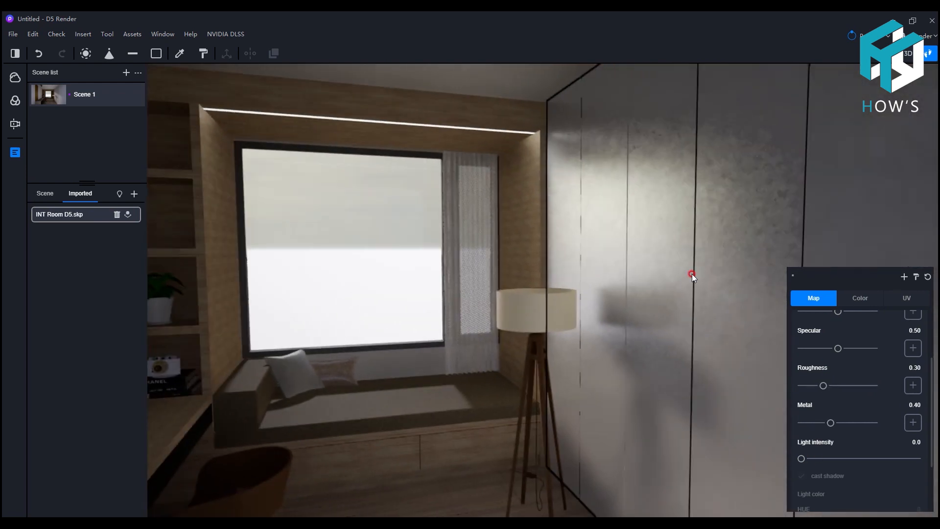
pyautogui.click(180, 54)
pyautogui.click(762, 196)
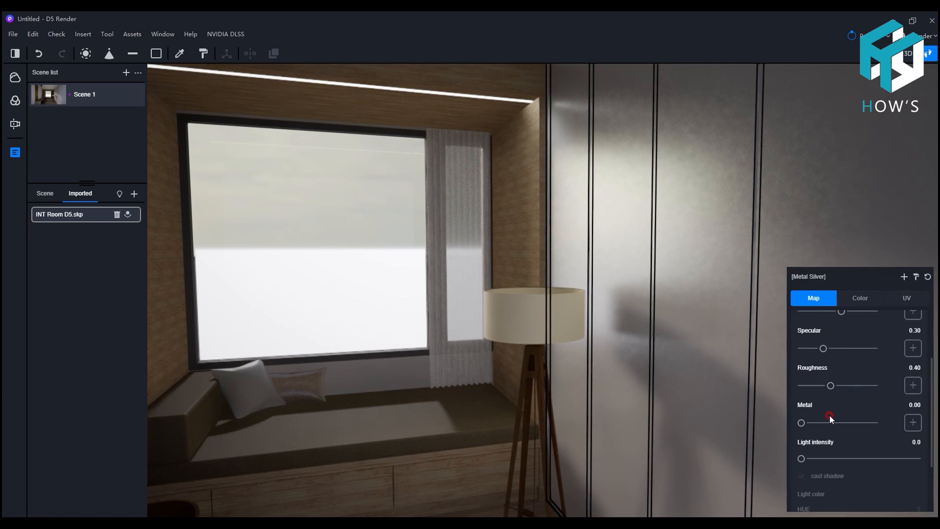
pyautogui.moveTo(803, 422); pyautogui.dragTo(873, 423)
# Change the floor lamp shade to a material type with opacity, using opacity intensity 0.76 and roughness 0.25.
pyautogui.scroll(-3, 465, 269)
pyautogui.moveTo(465, 269); pyautogui.dragTo(486, 236, button='right')
pyautogui.click(180, 53)
pyautogui.click(640, 309)
pyautogui.scroll(3, 846, 444)
pyautogui.click(824, 340)
pyautogui.click(814, 388)
pyautogui.scroll(-1, 862, 462)
pyautogui.scroll(-2, 862, 463)
pyautogui.moveTo(901, 429); pyautogui.dragTo(891, 437)
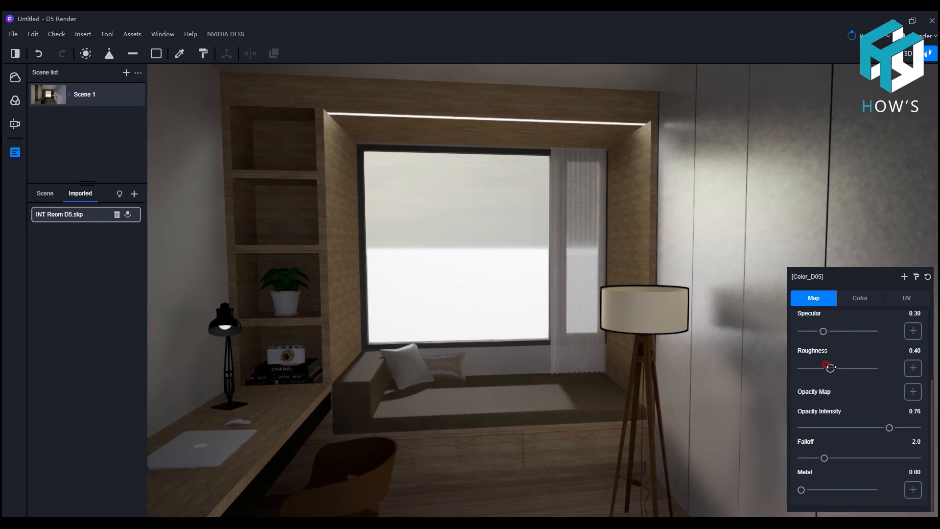
pyautogui.moveTo(831, 367); pyautogui.dragTo(815, 368)
# Sample the floor lamp shade's material again to review its settings.
pyautogui.click(656, 304)
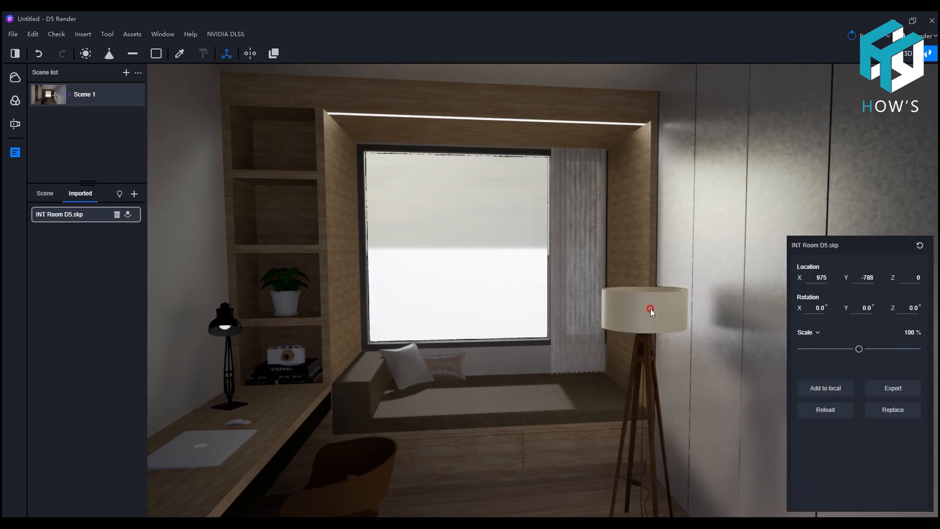
pyautogui.click(179, 54)
pyautogui.click(656, 302)
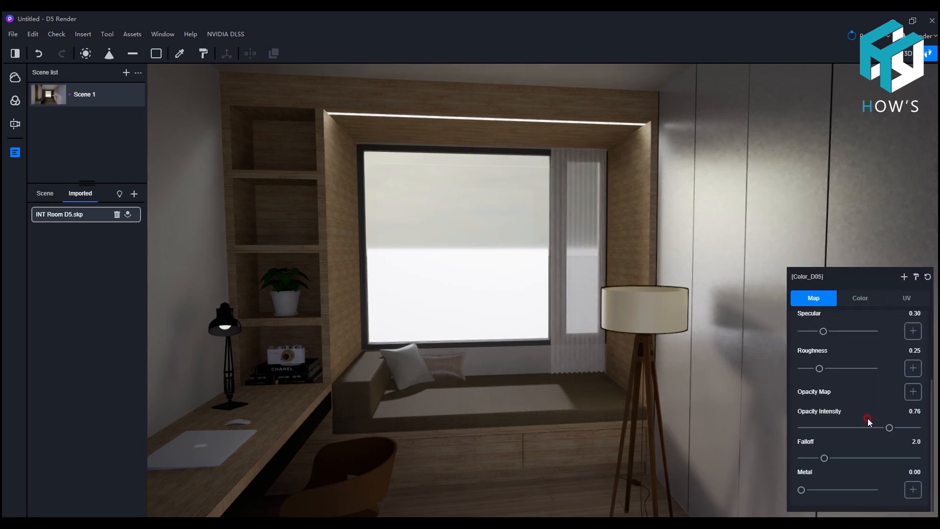
pyautogui.scroll(5, 868, 421)
# Raise the metal value and lower the roughness of the laptop's material on the desk.
pyautogui.moveTo(400, 352); pyautogui.dragTo(268, 386, button='right')
pyautogui.click(427, 425)
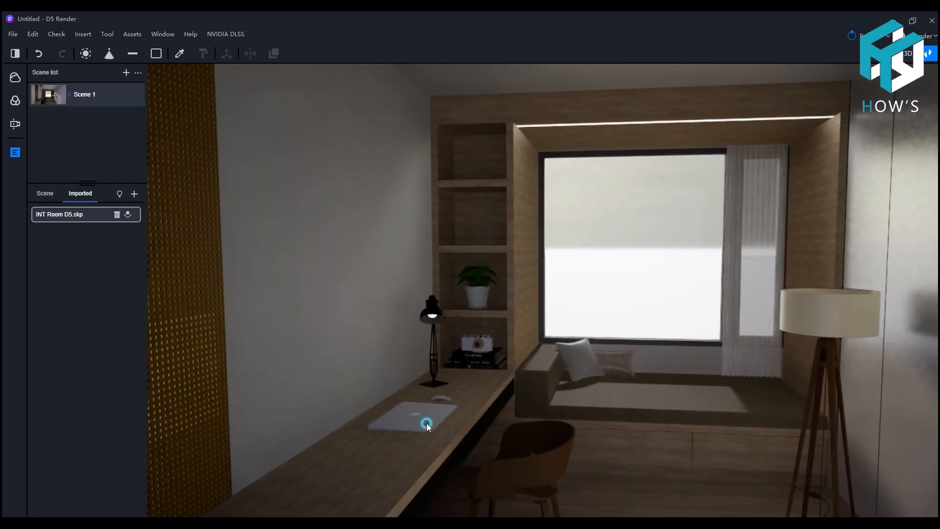
pyautogui.click(434, 413)
pyautogui.scroll(-1, 799, 442)
pyautogui.moveTo(802, 481); pyautogui.dragTo(840, 479)
pyautogui.moveTo(874, 445); pyautogui.dragTo(831, 444)
# Set the wooden chair's material to roughness 0.21 and colour saturation 34.
pyautogui.click(180, 54)
pyautogui.click(444, 396)
pyautogui.moveTo(827, 445)
pyautogui.mouseDown()
pyautogui.moveTo(814, 444)
pyautogui.moveTo(838, 444)
pyautogui.moveTo(816, 445)
pyautogui.mouseUp()
pyautogui.click(180, 53)
pyautogui.click(532, 452)
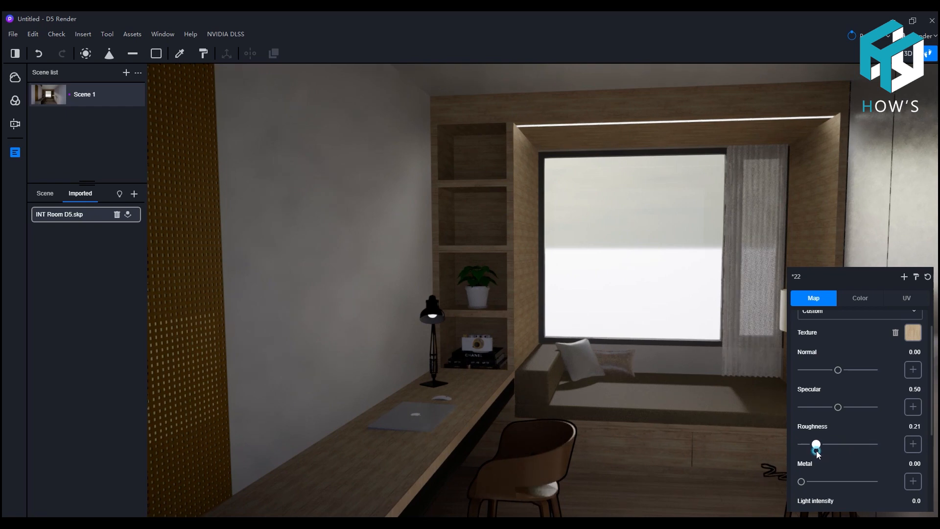
pyautogui.click(856, 300)
pyautogui.moveTo(857, 373); pyautogui.dragTo(841, 377)
# Brighten the laminate floor material to colour value 120 and lower its roughness.
pyautogui.scroll(-5, 614, 355)
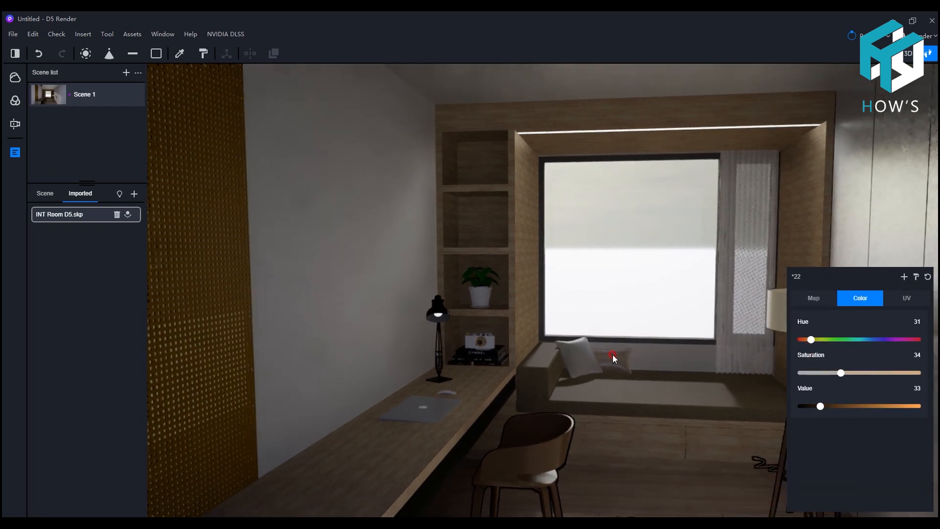
pyautogui.scroll(-3, 633, 409)
pyautogui.click(579, 447)
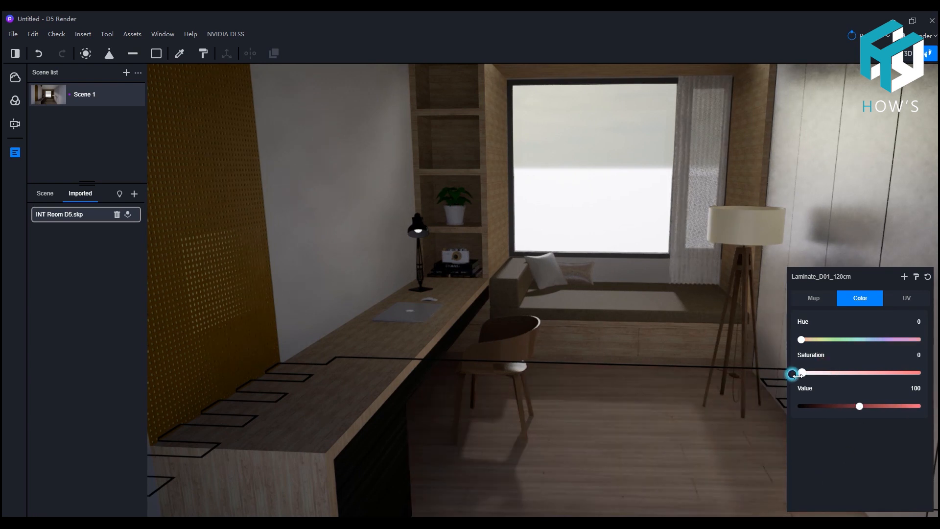
pyautogui.moveTo(848, 406); pyautogui.dragTo(864, 407)
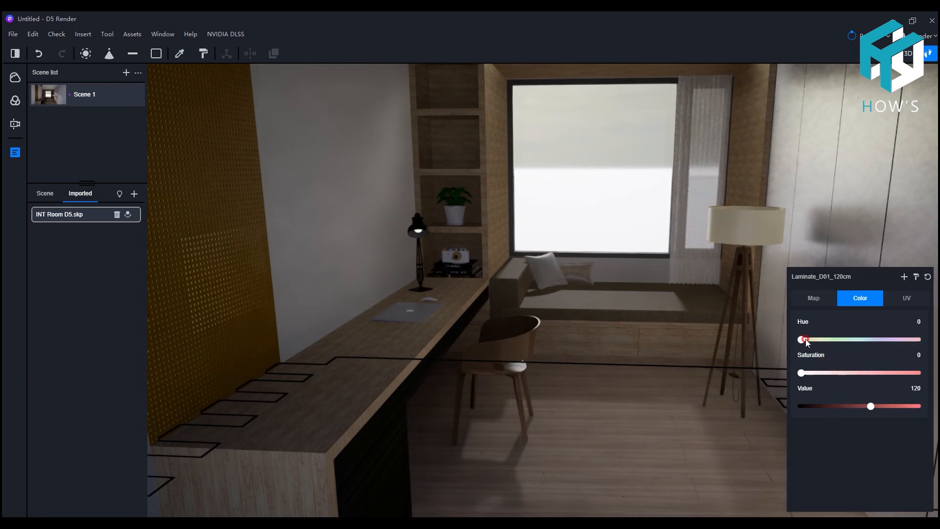
pyautogui.click(814, 301)
pyautogui.moveTo(861, 445); pyautogui.dragTo(829, 444)
# Lower the roughness of the desk's wood veneer material.
pyautogui.moveTo(557, 374); pyautogui.dragTo(583, 442, button='right')
pyautogui.press('i')
pyautogui.click(387, 396)
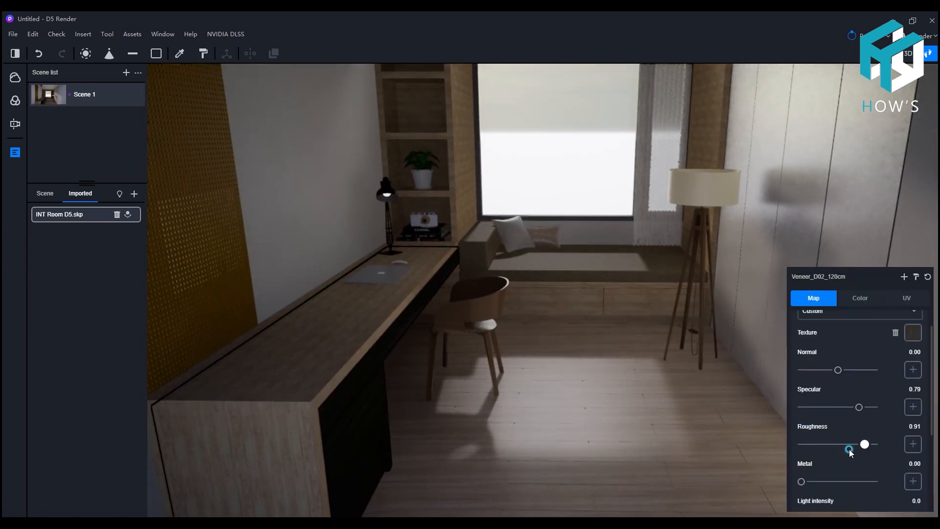
pyautogui.moveTo(849, 448); pyautogui.dragTo(831, 444)
# Apply the Light Yellow Walnut wood material from the online library to the gold perforated wall panel beside the desk.
pyautogui.moveTo(483, 254); pyautogui.dragTo(463, 169, button='right')
pyautogui.click(210, 109)
pyautogui.click(132, 34)
pyautogui.click(45, 297)
pyautogui.scroll(-10, 273, 276)
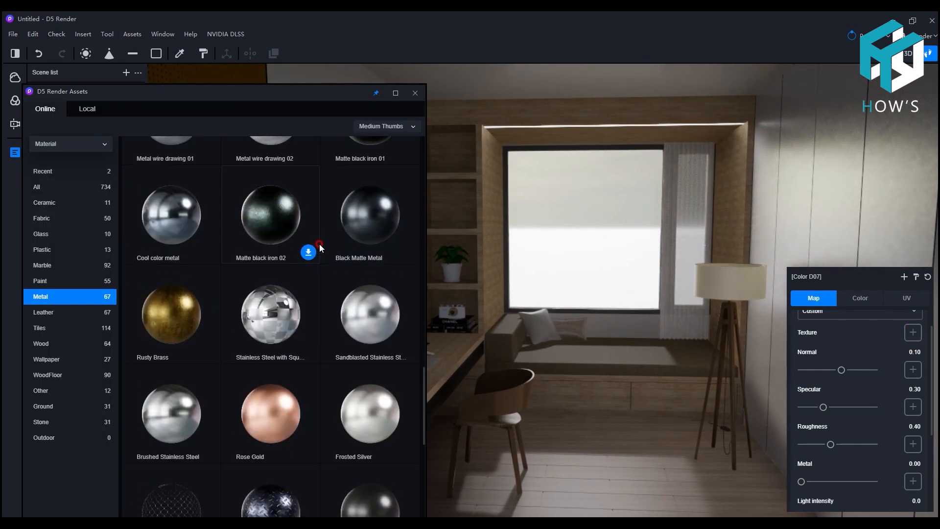
pyautogui.click(45, 344)
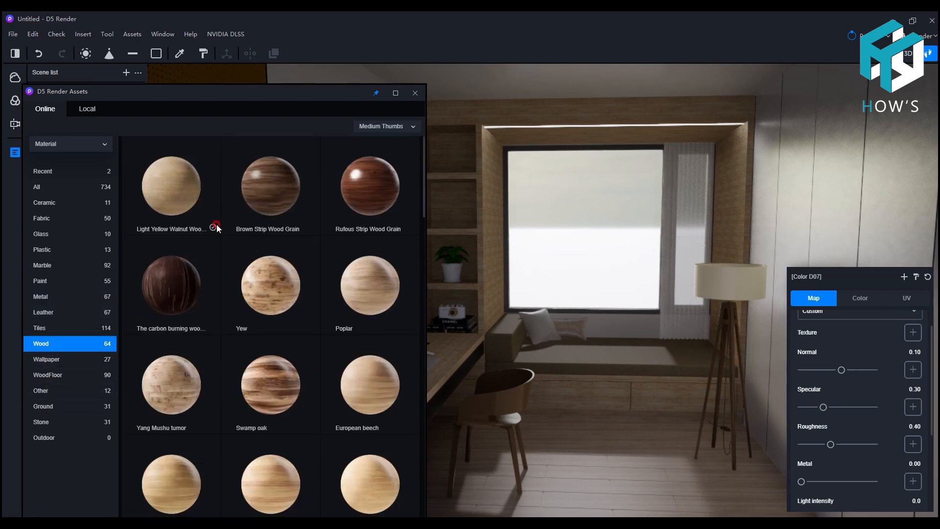
pyautogui.click(175, 189)
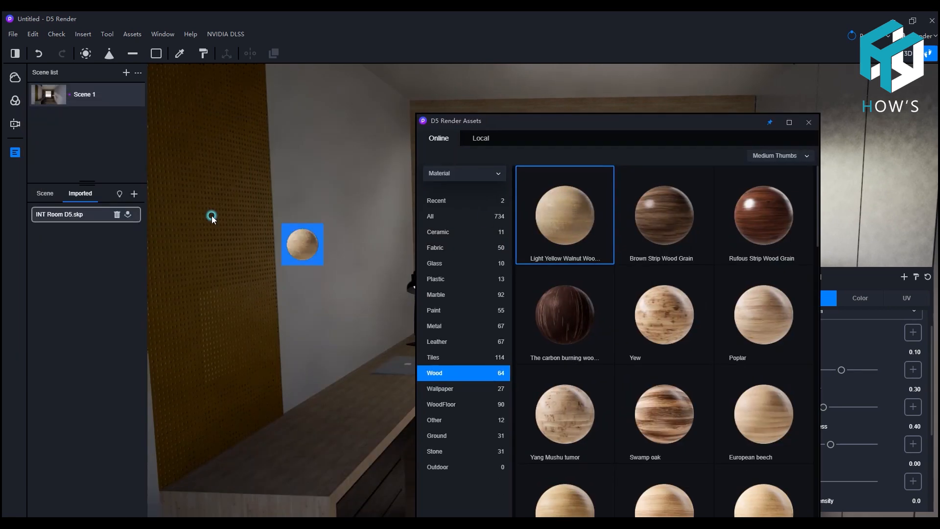
pyautogui.moveTo(211, 216); pyautogui.dragTo(211, 219)
# Download the European beech wood material, apply it to the desk's wood surface, and close the asset library.
pyautogui.click(765, 412)
pyautogui.scroll(-1, 785, 396)
pyautogui.moveTo(586, 130); pyautogui.dragTo(752, 139)
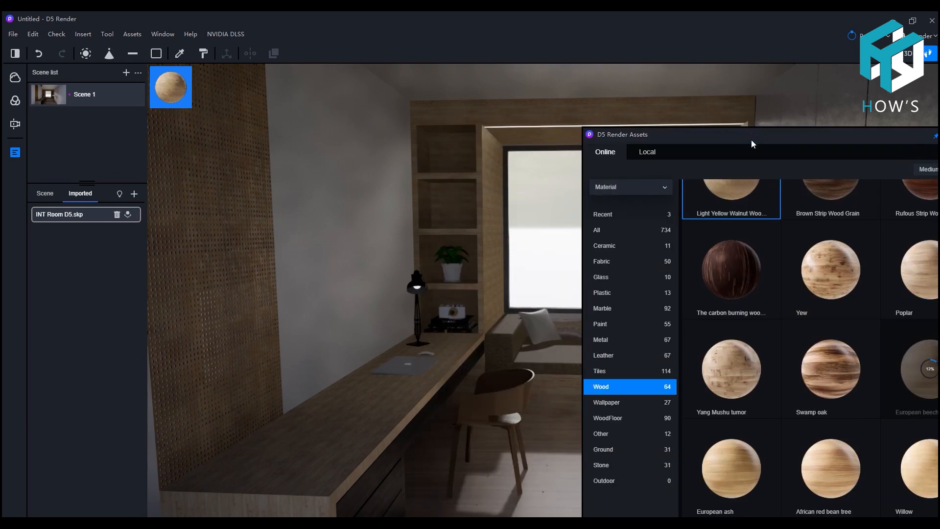
pyautogui.scroll(-4, 751, 303)
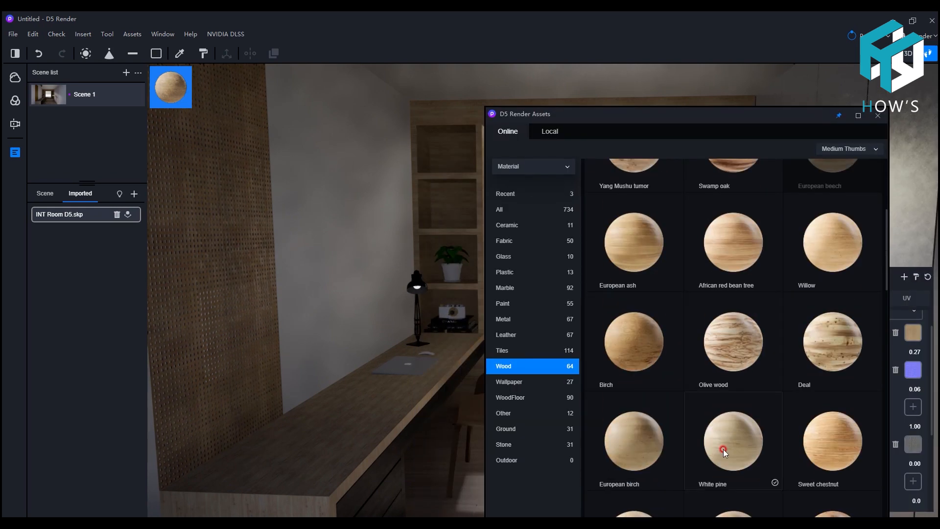
pyautogui.scroll(1, 752, 398)
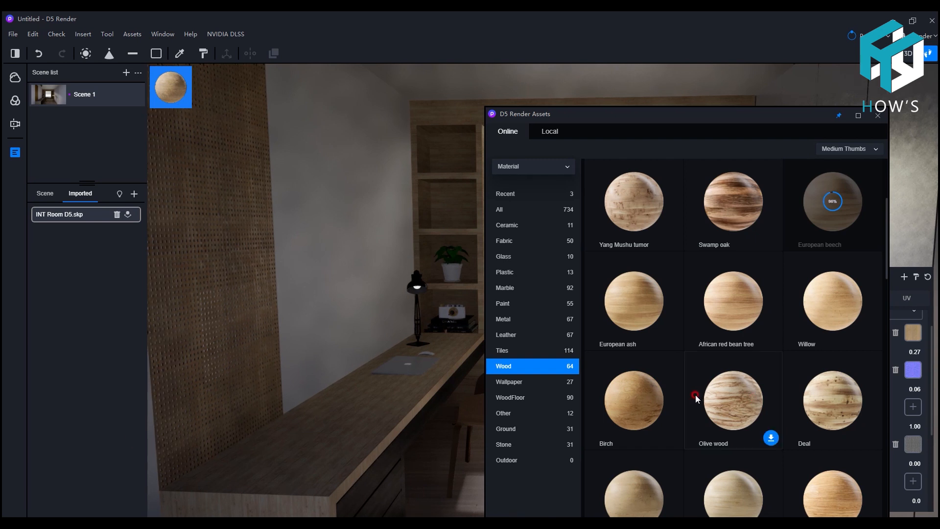
pyautogui.moveTo(350, 449); pyautogui.dragTo(353, 403)
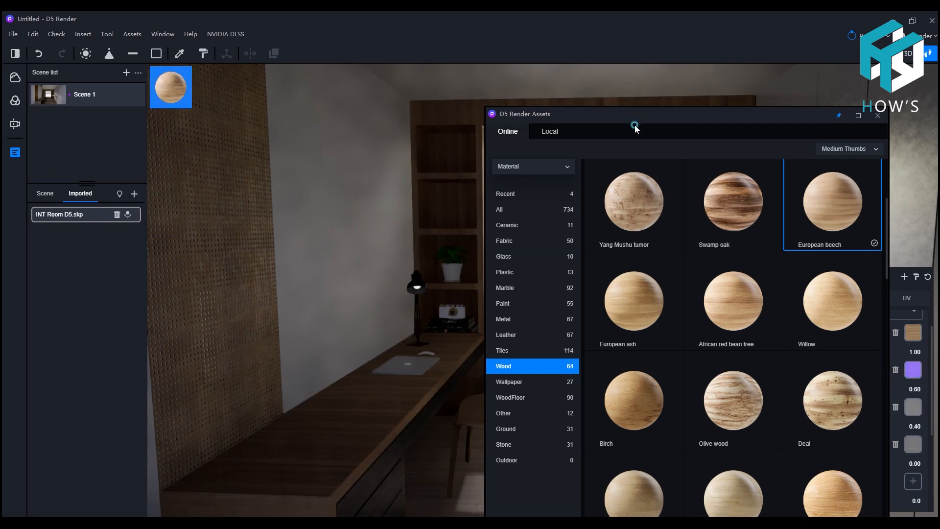
pyautogui.moveTo(719, 119); pyautogui.dragTo(252, 189)
pyautogui.click(412, 186)
# Set the desk wood's specular to 0.64 and roughness to 0.29, and rotate its texture about 92°.
pyautogui.moveTo(845, 407)
pyautogui.mouseDown()
pyautogui.moveTo(857, 405)
pyautogui.moveTo(847, 407)
pyautogui.mouseUp()
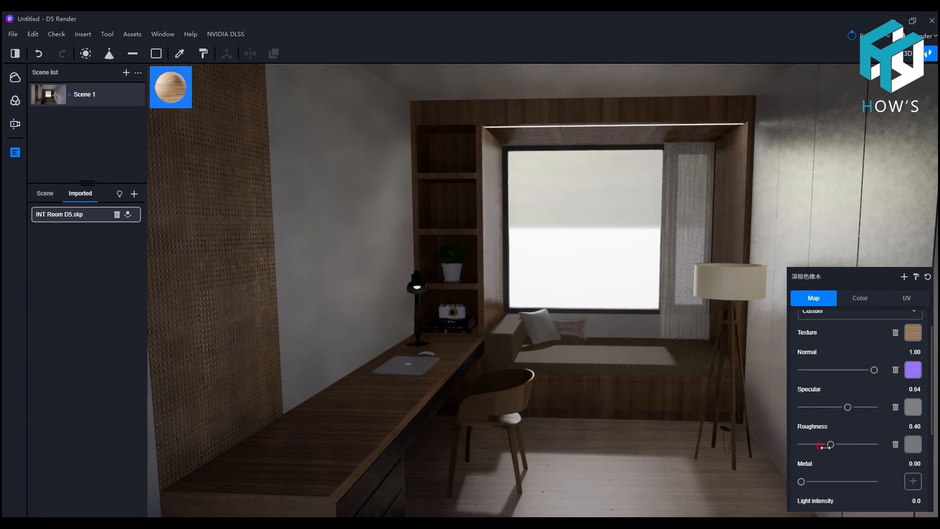
pyautogui.moveTo(830, 444); pyautogui.dragTo(820, 444)
pyautogui.click(907, 301)
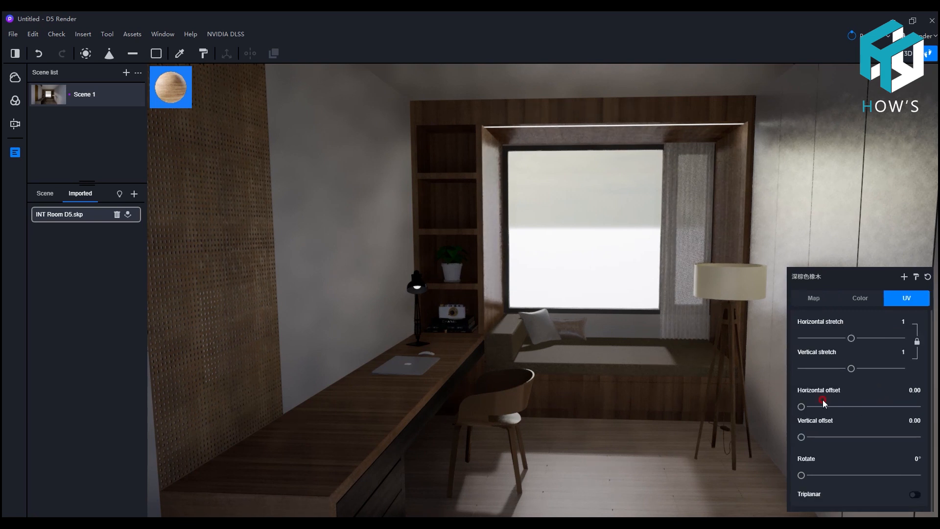
pyautogui.moveTo(862, 406); pyautogui.dragTo(781, 409)
pyautogui.moveTo(802, 475); pyautogui.dragTo(832, 475)
pyautogui.click(915, 459)
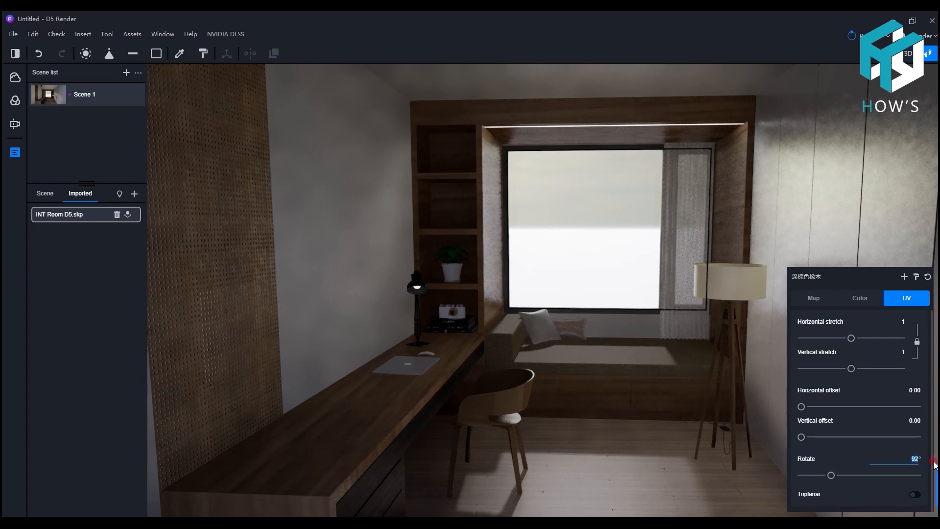
# Brighten the desk wood material to a colour value of 110.
pyautogui.click(870, 313)
pyautogui.moveTo(848, 406); pyautogui.dragTo(865, 414)
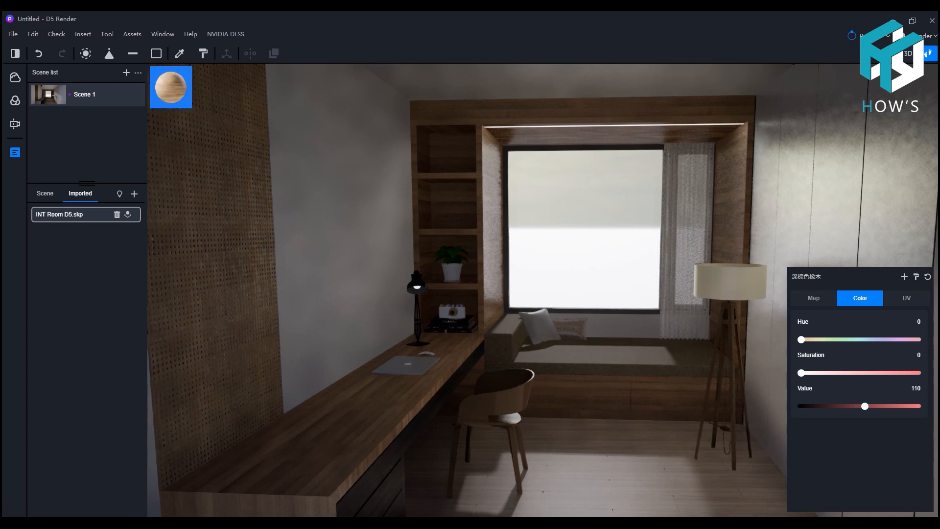
pyautogui.click(814, 299)
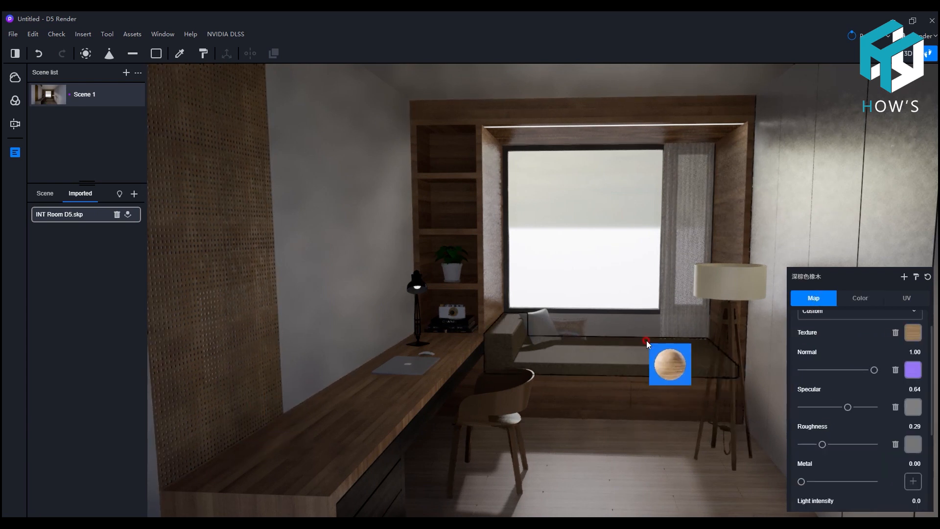
pyautogui.moveTo(647, 341); pyautogui.dragTo(661, 309, button='right')
# Raise the metal value of the black ceiling spotlights' material.
pyautogui.moveTo(403, 293); pyautogui.dragTo(389, 245, button='right')
pyautogui.click(182, 55)
pyautogui.click(318, 85)
pyautogui.moveTo(801, 480); pyautogui.dragTo(844, 481)
# Sample the bulb inside the floor lamp and raise its material's light intensity.
pyautogui.moveTo(593, 268); pyautogui.dragTo(672, 428, button='right')
pyautogui.press('w')
pyautogui.press('e')
pyautogui.click(180, 54)
pyautogui.click(615, 471)
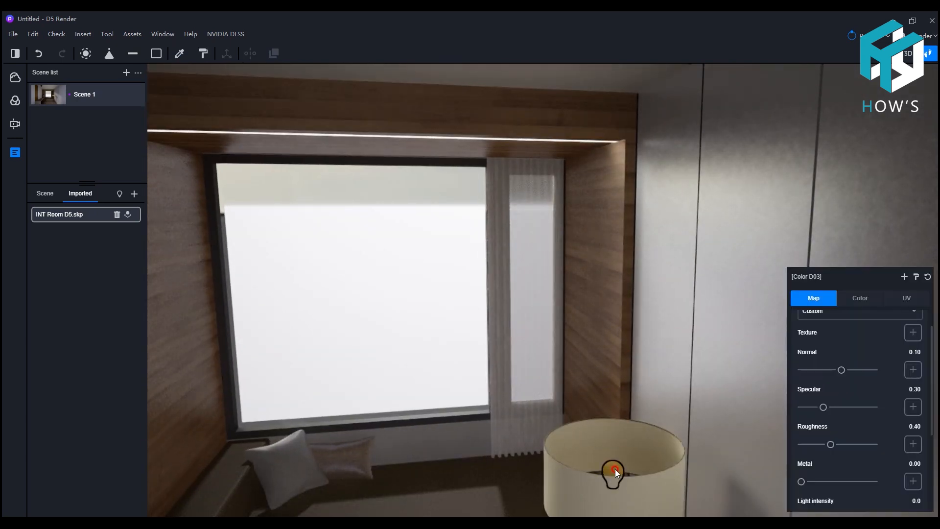
pyautogui.click(615, 467)
pyautogui.moveTo(802, 430); pyautogui.dragTo(831, 429)
pyautogui.click(802, 447)
# Add a point light inside the floor lamp shade and give it a warmer colour temperature.
pyautogui.click(86, 54)
pyautogui.click(616, 465)
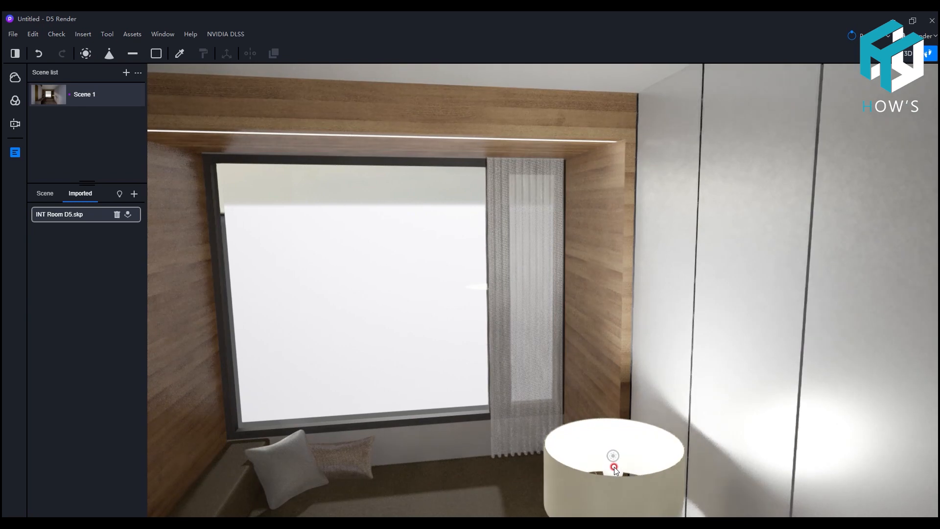
pyautogui.click(897, 299)
pyautogui.moveTo(853, 446); pyautogui.dragTo(811, 443)
# Set the floor lamp's point light to brightness 6.4 and radius 885.
pyautogui.click(825, 294)
pyautogui.click(811, 404)
pyautogui.moveTo(811, 405); pyautogui.dragTo(803, 405)
# Place a spotlight in the desk lamp's head, choose the third light profile, and set its brightness to 7.7.
pyautogui.moveTo(557, 330); pyautogui.dragTo(373, 377, button='right')
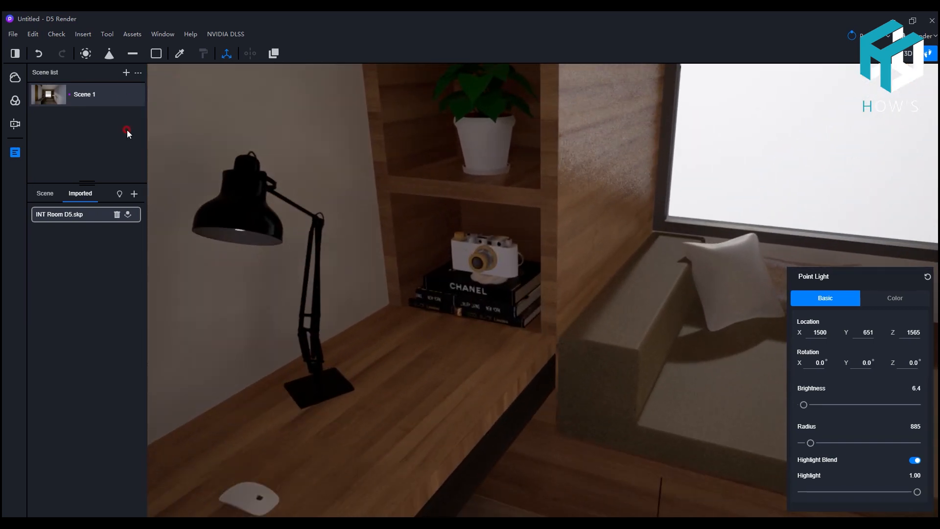
pyautogui.click(915, 386)
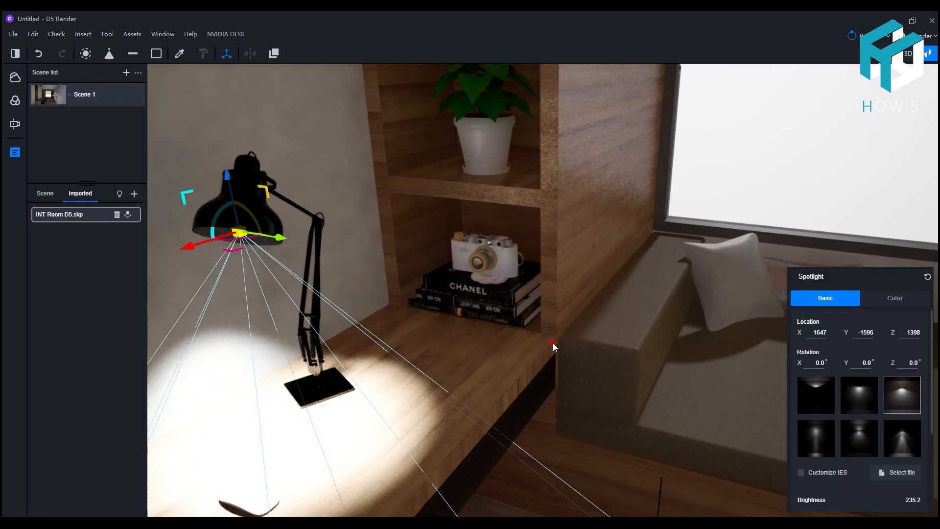
pyautogui.scroll(-3, 848, 404)
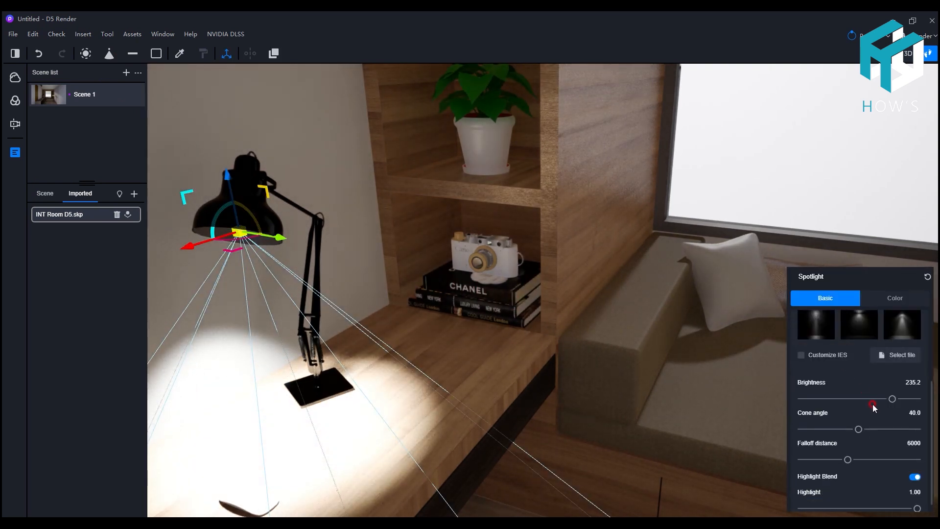
pyautogui.moveTo(891, 399); pyautogui.dragTo(804, 398)
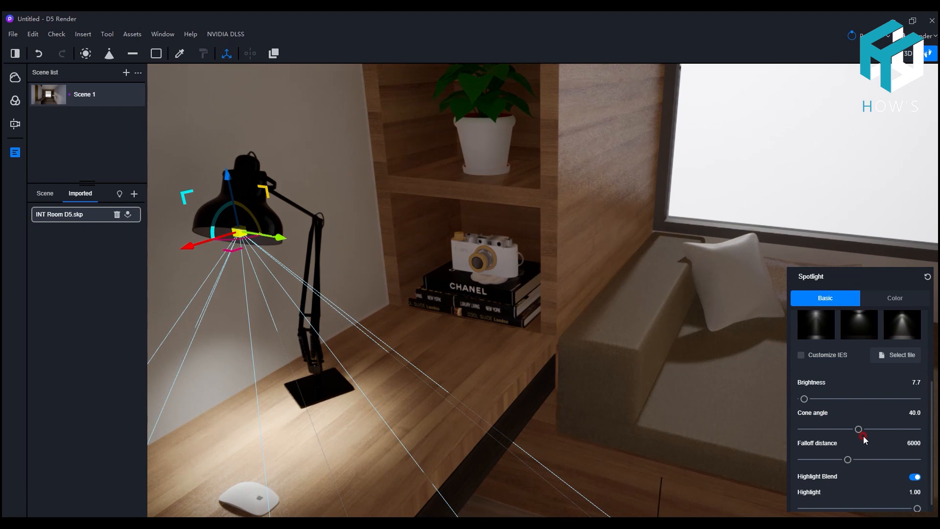
pyautogui.scroll(-1, 862, 431)
# Set the desk lamp spotlight's colour temperature to 3700 K and fine-tune its placement in the lamp head.
pyautogui.click(895, 297)
pyautogui.moveTo(852, 447); pyautogui.dragTo(824, 447)
pyautogui.moveTo(212, 230); pyautogui.dragTo(237, 238)
# Restore the saved camera view of Scene 1.
pyautogui.press('s')
pyautogui.moveTo(562, 251); pyautogui.dragTo(644, 266, button='right')
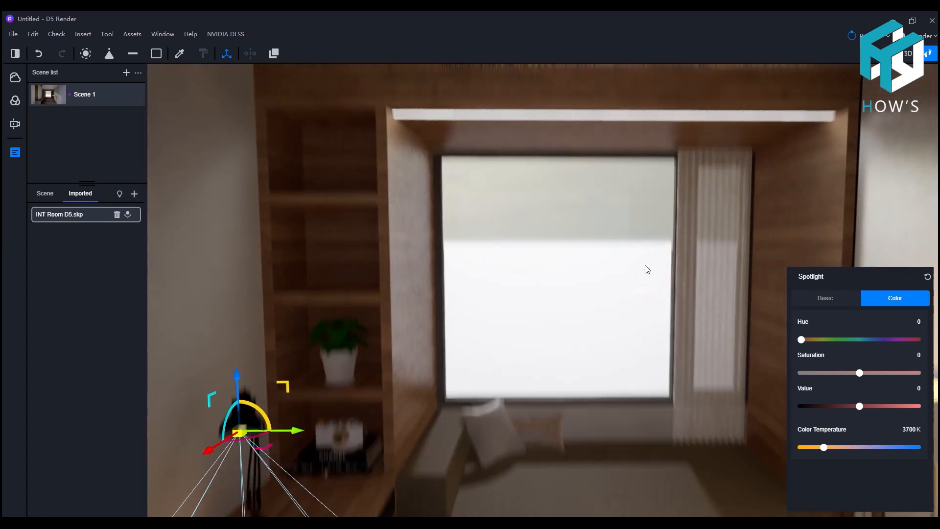
pyautogui.click(15, 125)
pyautogui.click(15, 152)
pyautogui.doubleClick(53, 96)
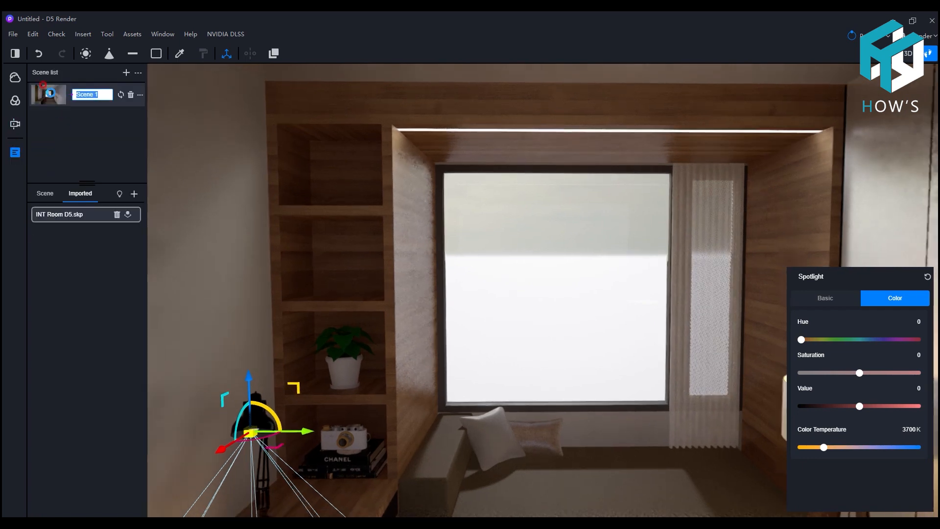
# Set the desk lamp spotlight's cone angle to 46.9 and its brightness to 5.0.
pyautogui.click(826, 299)
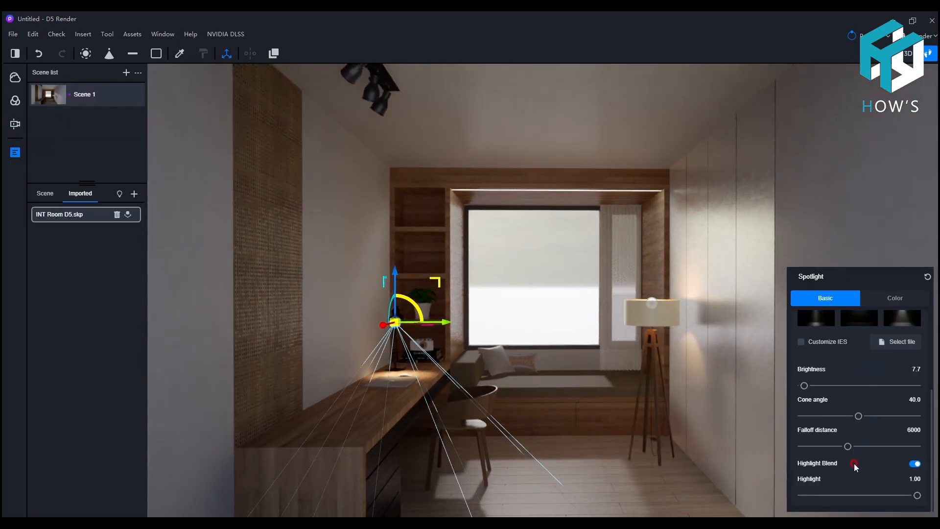
pyautogui.moveTo(859, 415); pyautogui.dragTo(869, 416)
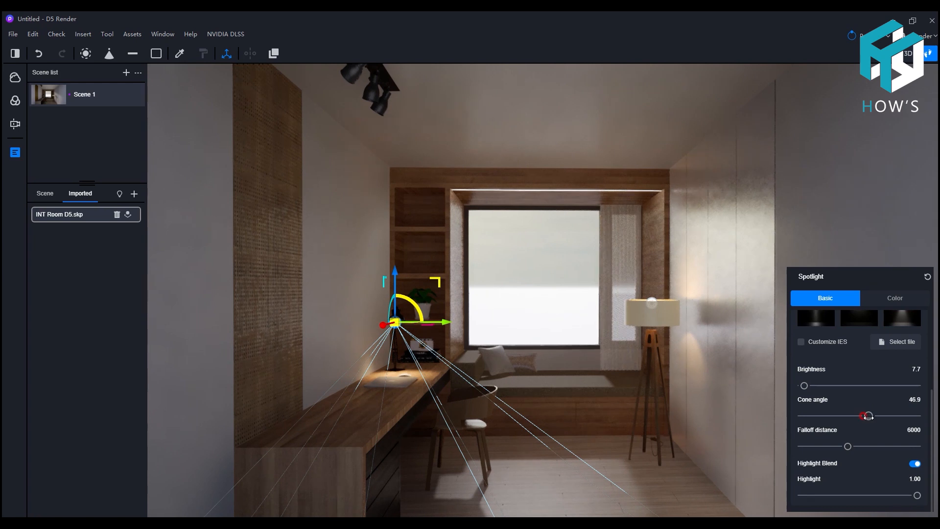
pyautogui.click(915, 369)
pyautogui.write('5.0')
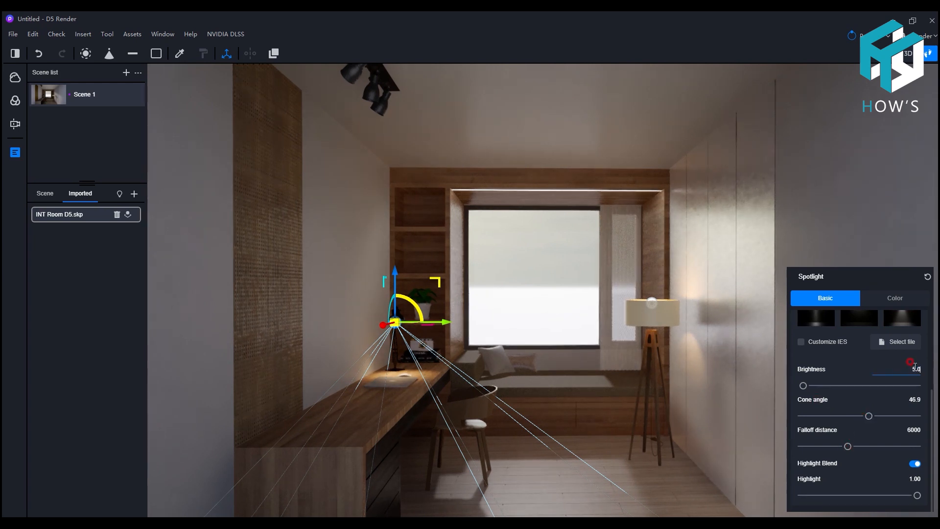
# Set the floor lamp point light's radius to 1182 and its brightness to 8.0.
pyautogui.click(619, 304)
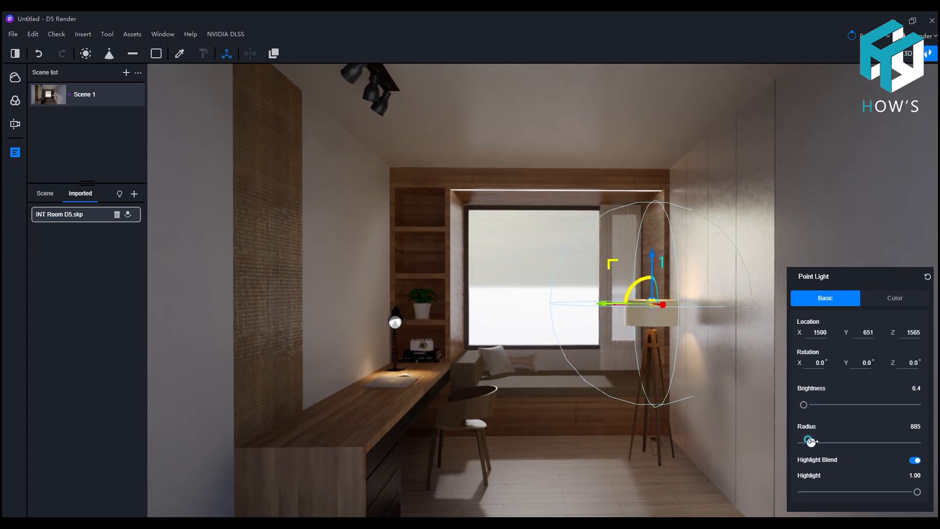
pyautogui.moveTo(811, 443); pyautogui.dragTo(813, 442)
pyautogui.click(914, 388)
pyautogui.write('8.0')
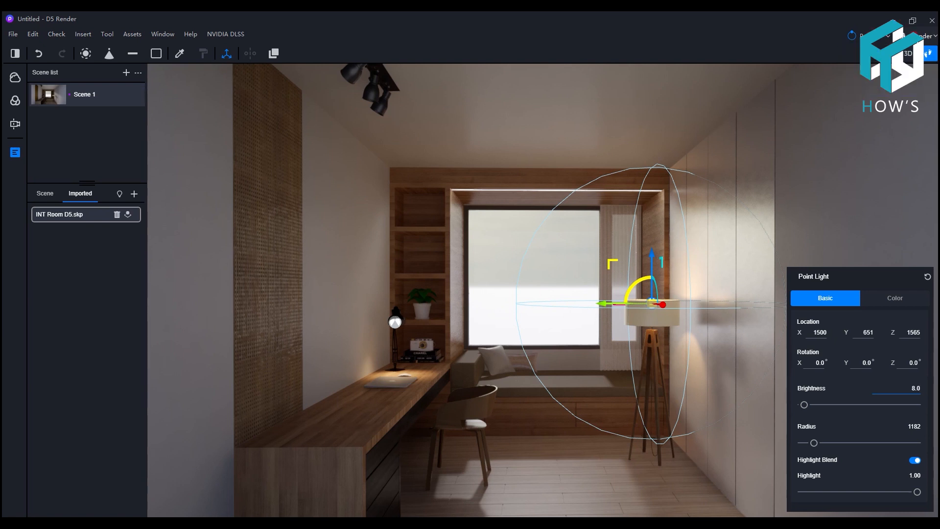
# Export the camera view as a 2K image of 2048 × 1080, then close the rendered picture.
pyautogui.click(916, 34)
pyautogui.click(848, 52)
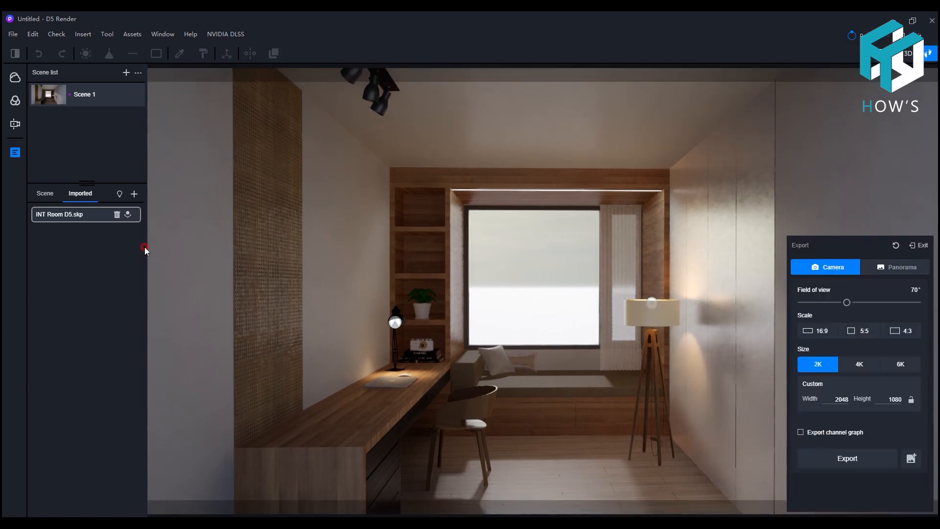
pyautogui.click(847, 460)
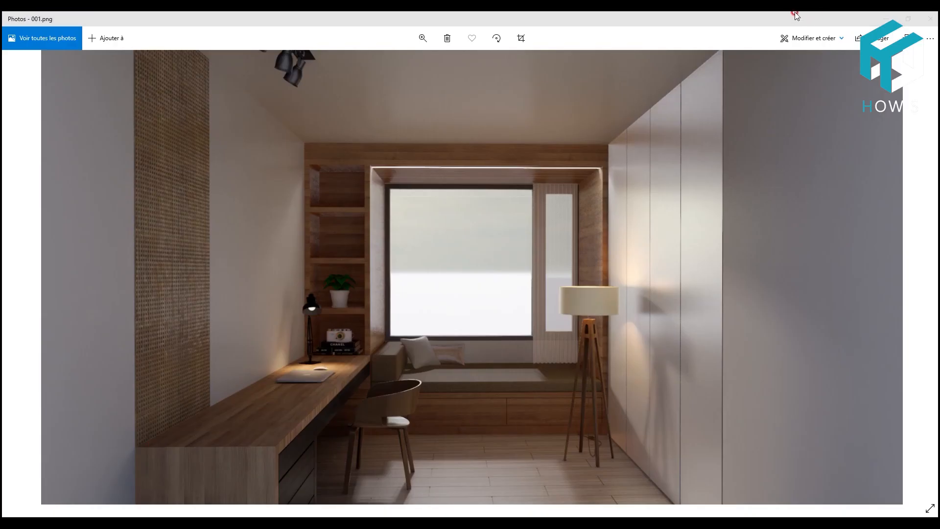
pyautogui.click(930, 19)
# Switch the viewport preview to Medium Quality.
pyautogui.click(516, 256)
pyautogui.scroll(2, 528, 331)
pyautogui.click(876, 36)
pyautogui.click(856, 87)
# Place a rectangular light at the room's window, rotate it 90° about Y, and move it outside the opening to X 4181.
pyautogui.scroll(10, 519, 321)
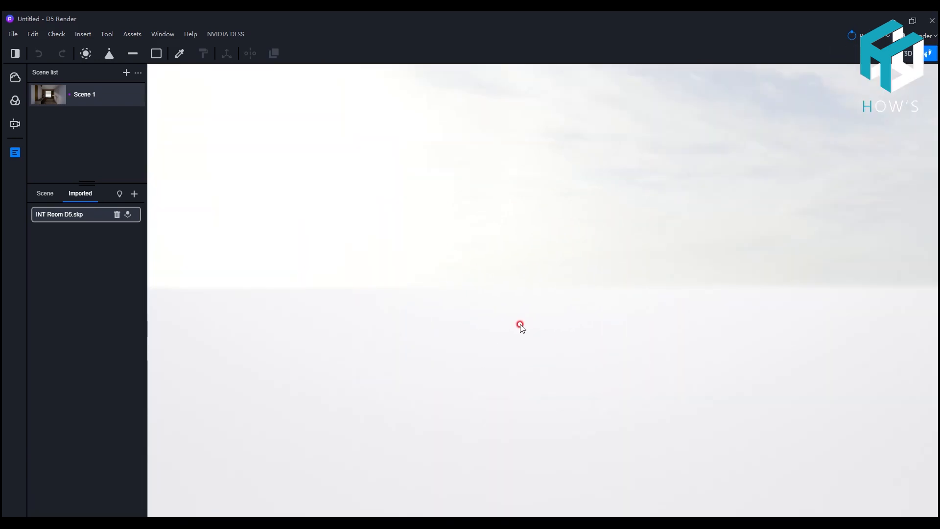
pyautogui.scroll(-10, 519, 329)
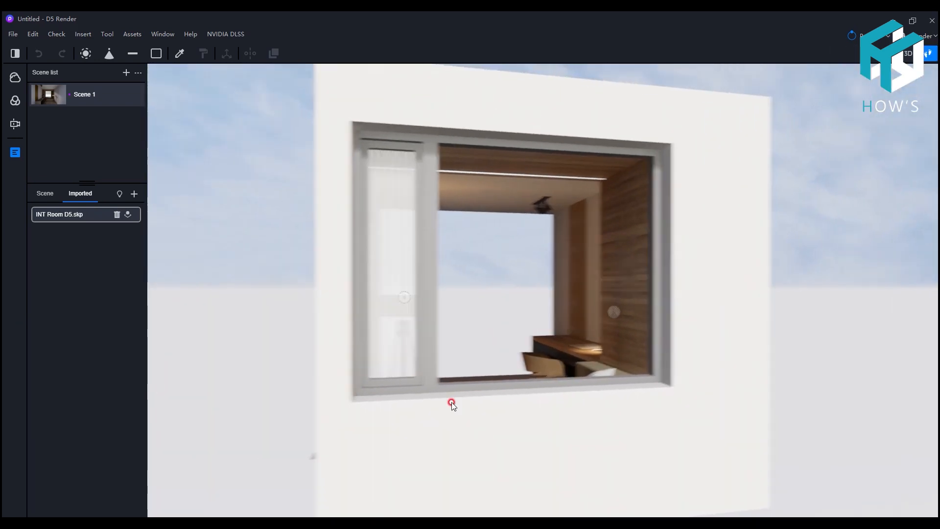
pyautogui.click(156, 53)
pyautogui.click(544, 272)
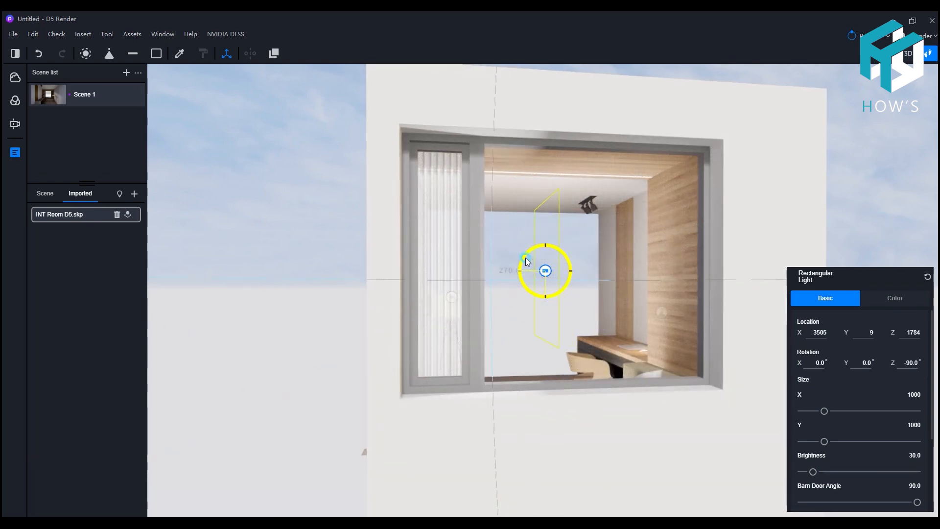
pyautogui.click(545, 270)
pyautogui.moveTo(551, 273); pyautogui.dragTo(551, 273)
pyautogui.moveTo(551, 272); pyautogui.dragTo(557, 504, button='middle')
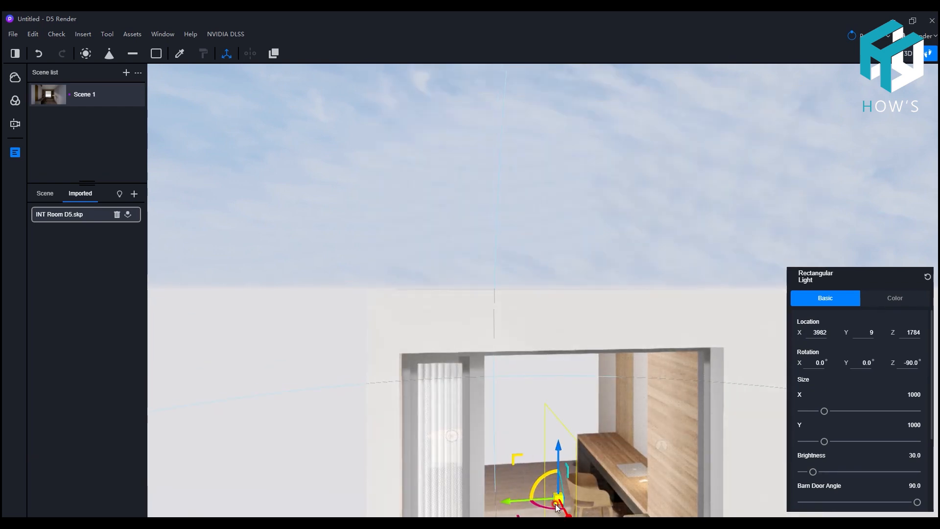
pyautogui.moveTo(558, 505); pyautogui.dragTo(515, 500)
pyautogui.scroll(-3, 544, 460)
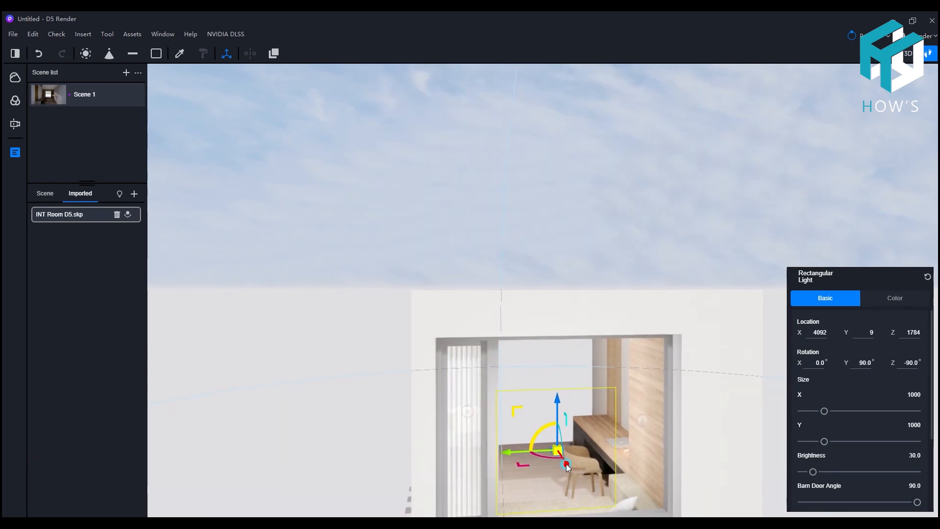
# Enlarge the rectangular window light to 2036 × 2249 and set its brightness to 2.0.
pyautogui.moveTo(824, 411); pyautogui.dragTo(848, 411)
pyautogui.moveTo(825, 441); pyautogui.dragTo(853, 441)
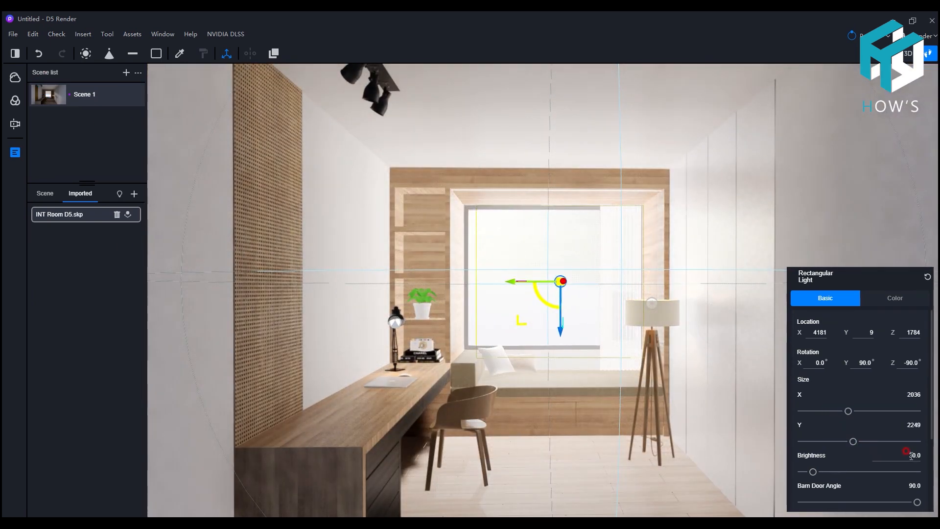
pyautogui.doubleClick(911, 456)
pyautogui.write('2.0')
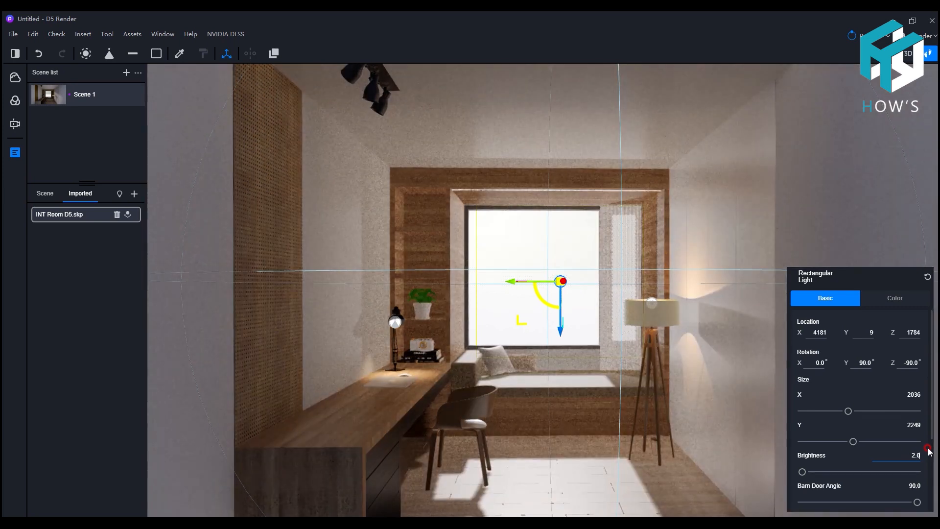
pyautogui.press('Return')
# Try brightness values of 1 and 3 on the rectangular window light.
pyautogui.click(877, 36)
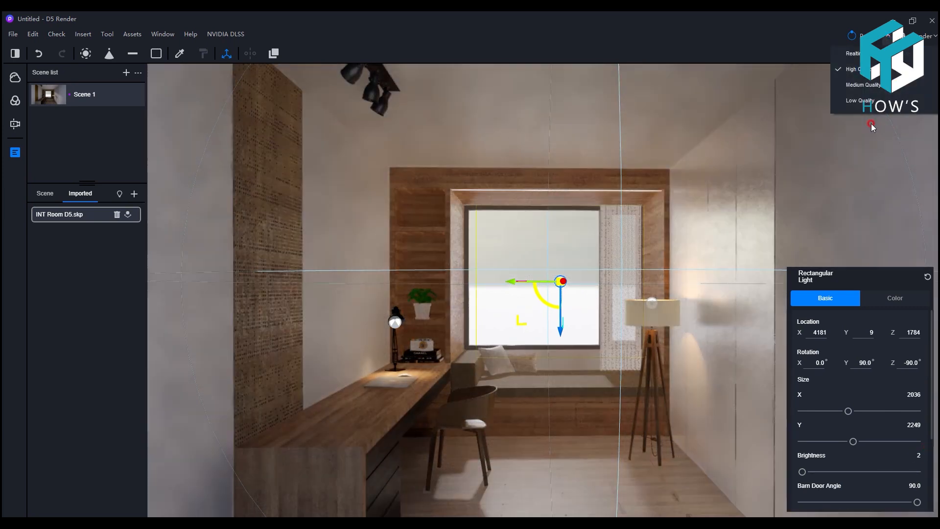
pyautogui.click(913, 454)
pyautogui.write('1')
pyautogui.press('Return')
pyautogui.doubleClick(918, 454)
pyautogui.write('3')
pyautogui.press('Return')
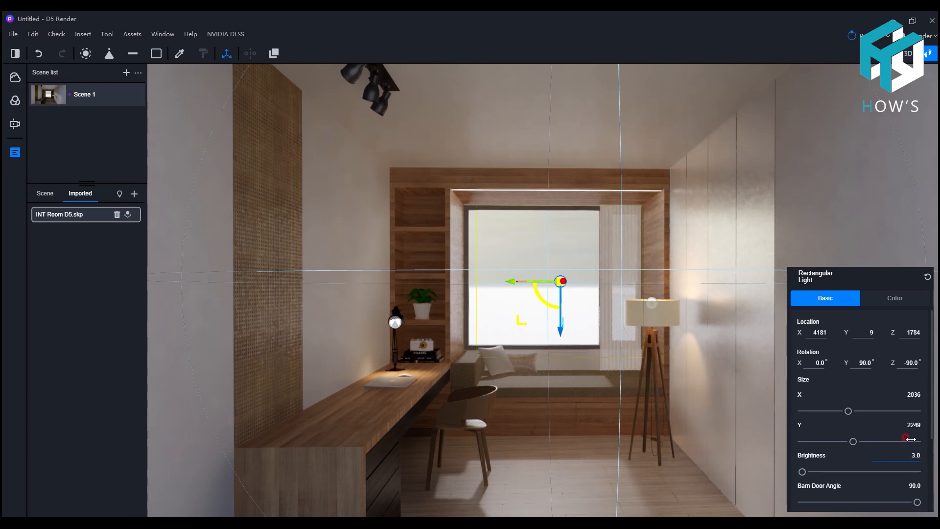
# Set the rectangular window light's attenuation radius to 300 and its brightness to 10.
pyautogui.scroll(-3, 855, 458)
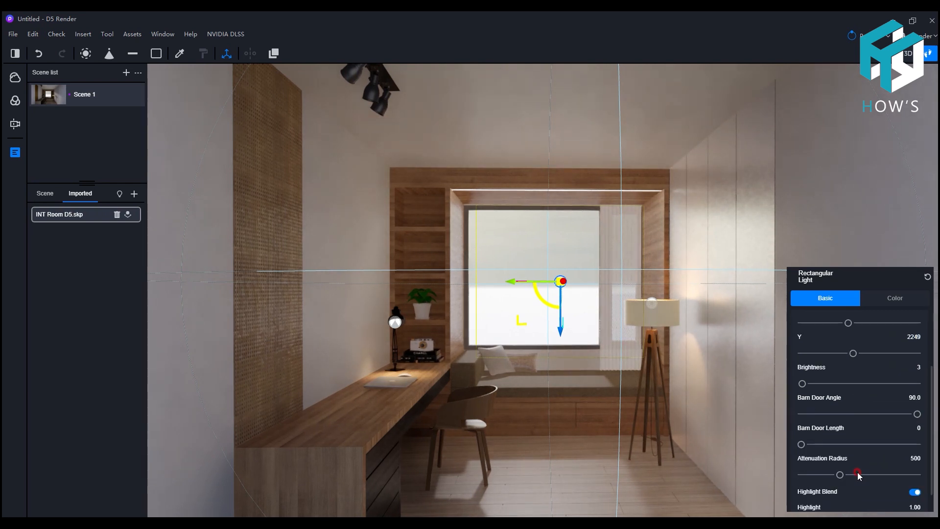
pyautogui.doubleClick(915, 458)
pyautogui.write('100')
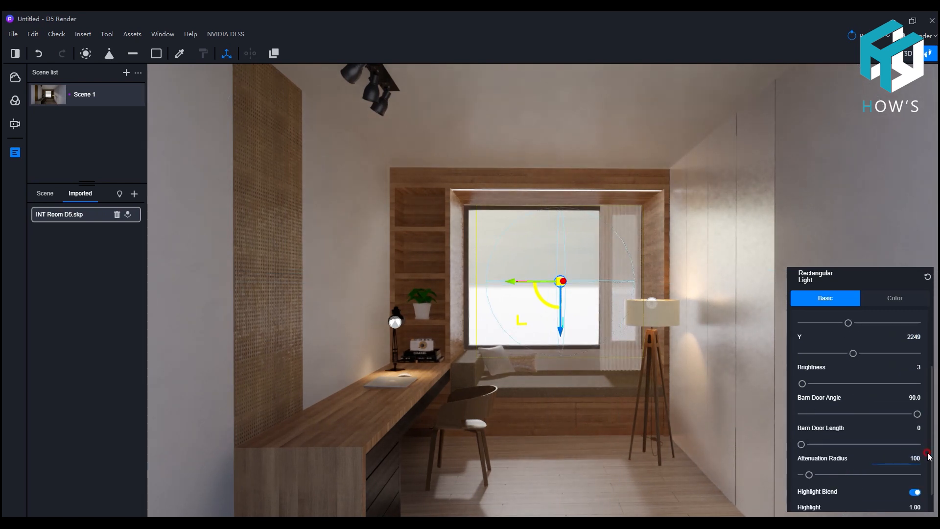
pyautogui.press('Return')
pyautogui.doubleClick(918, 368)
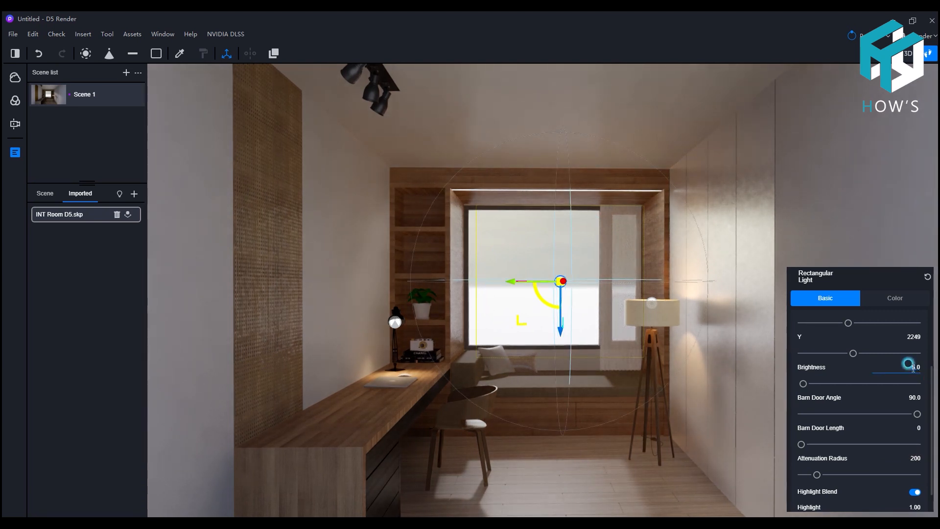
pyautogui.doubleClick(911, 458)
pyautogui.write('300')
pyautogui.doubleClick(901, 458)
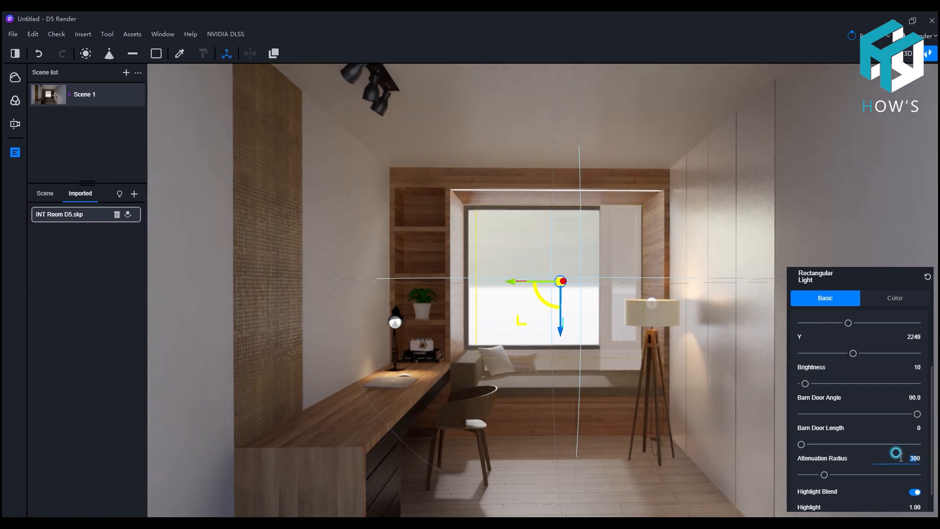
pyautogui.click(544, 247)
pyautogui.click(651, 301)
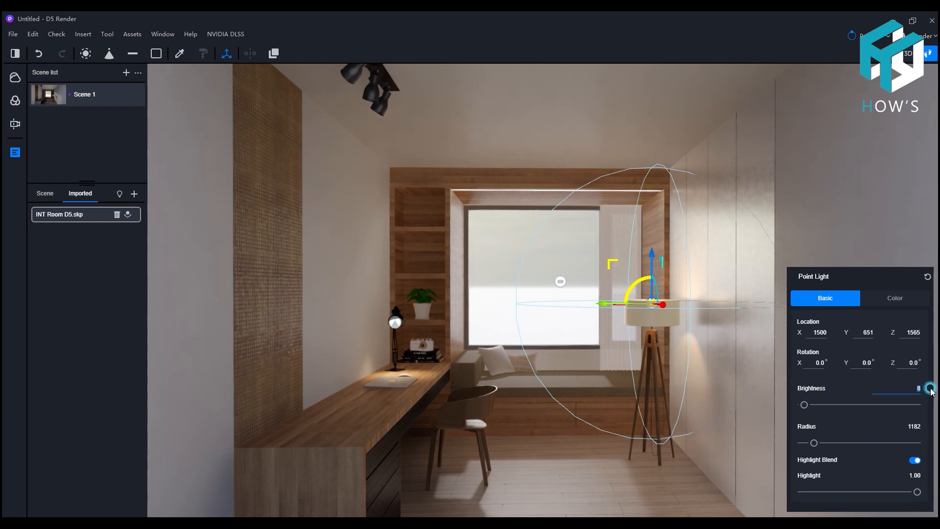
pyautogui.write('0.0')
pyautogui.press('Delete')
pyautogui.click(34, 35)
pyautogui.click(39, 47)
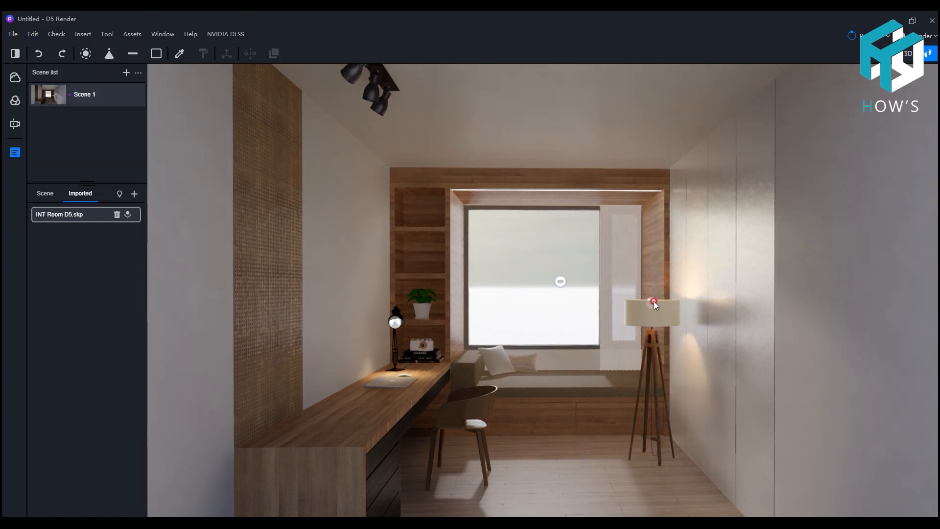
# Set the floor lamp point light's brightness to 15.0 and reduce its radius to 1055.
pyautogui.click(652, 300)
pyautogui.moveTo(920, 388); pyautogui.dragTo(904, 387)
pyautogui.write('20')
pyautogui.press('Return')
pyautogui.moveTo(813, 443); pyautogui.dragTo(812, 443)
pyautogui.moveTo(910, 389); pyautogui.dragTo(928, 389)
pyautogui.write('15.0')
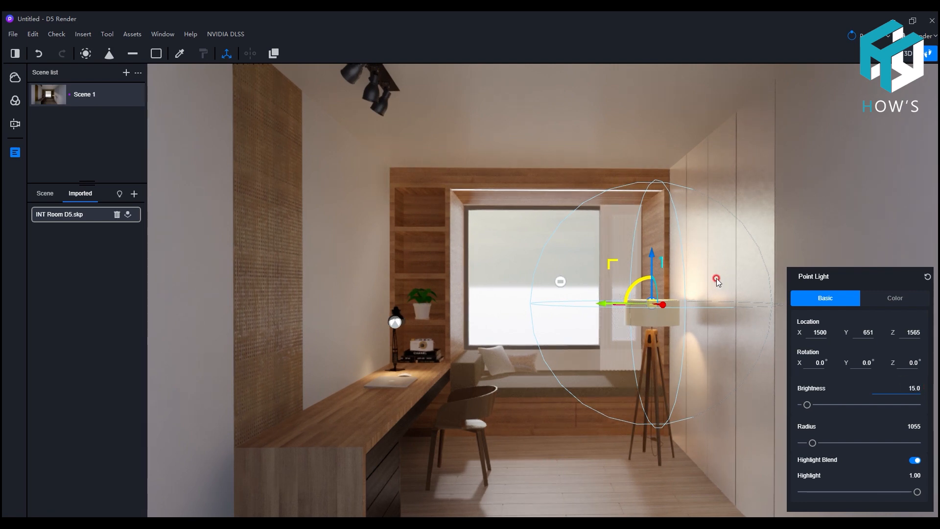
# Raise the light intensity of the glowing strip material above the window seat to 6.4.
pyautogui.click(560, 191)
pyautogui.scroll(5, 560, 177)
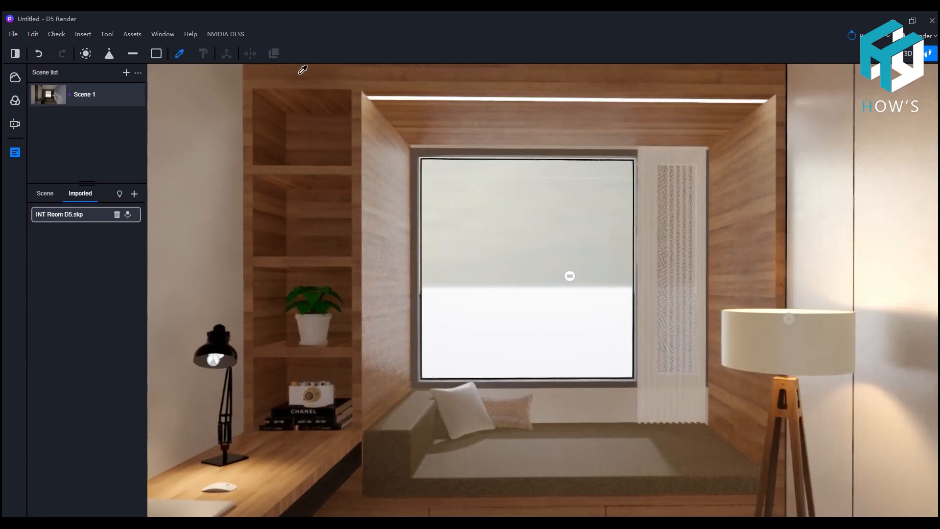
pyautogui.click(357, 94)
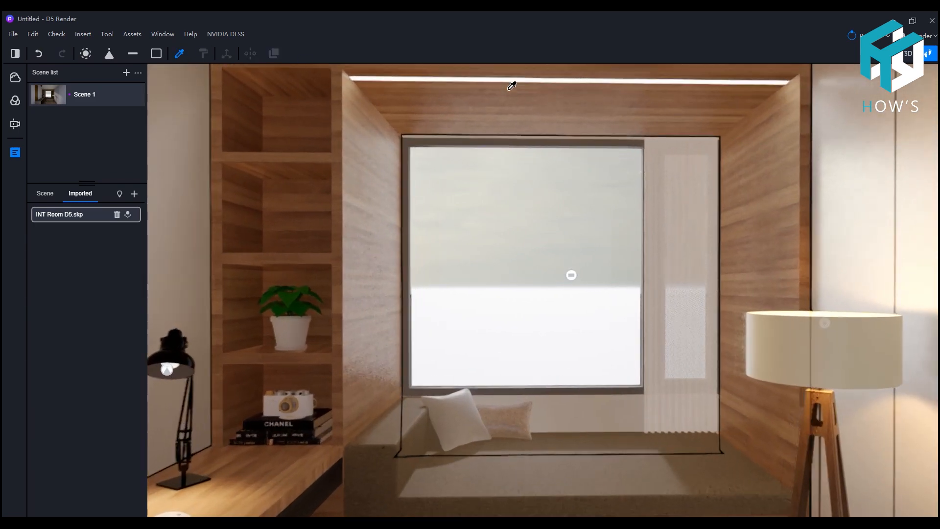
pyautogui.scroll(1, 512, 83)
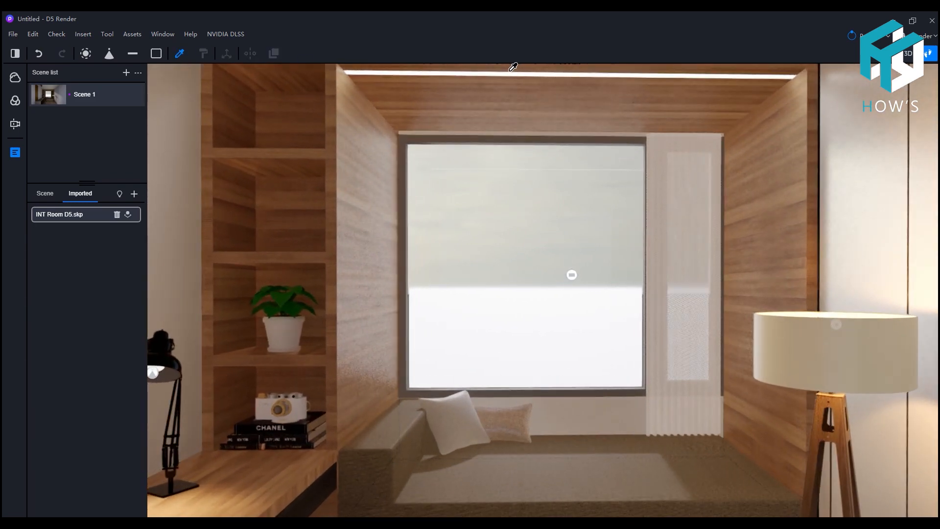
pyautogui.scroll(2, 530, 118)
pyautogui.moveTo(531, 117); pyautogui.dragTo(465, 80, button='right')
pyautogui.press('Escape')
pyautogui.click(442, 104)
pyautogui.scroll(1, 460, 104)
pyautogui.click(502, 120)
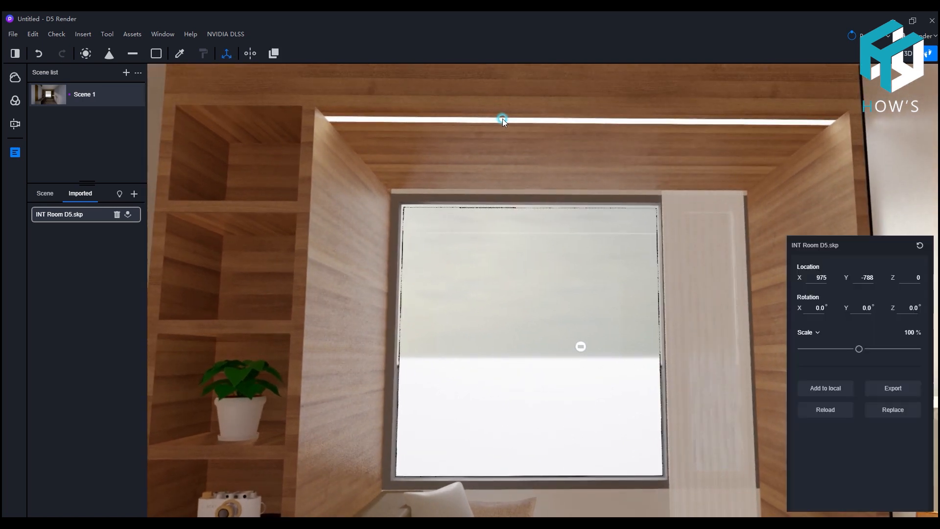
pyautogui.click(180, 53)
pyautogui.click(360, 118)
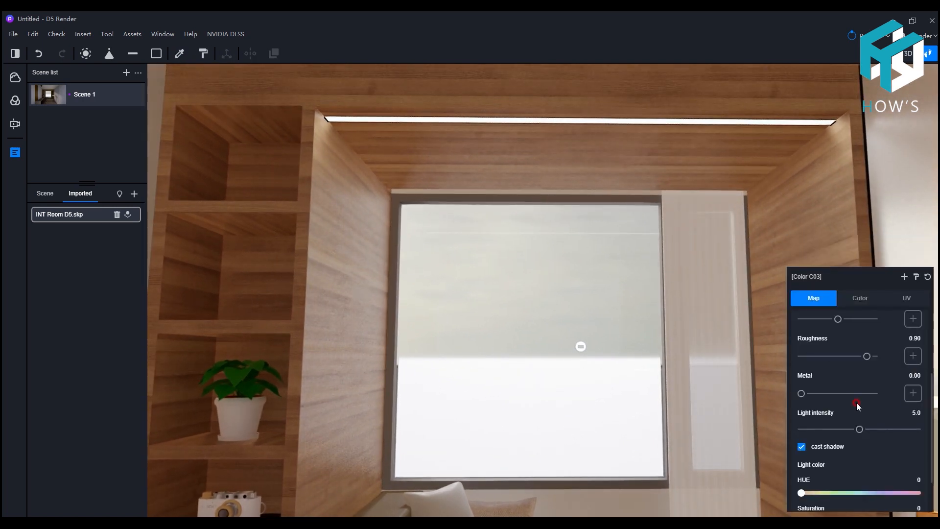
pyautogui.moveTo(859, 428); pyautogui.dragTo(876, 429)
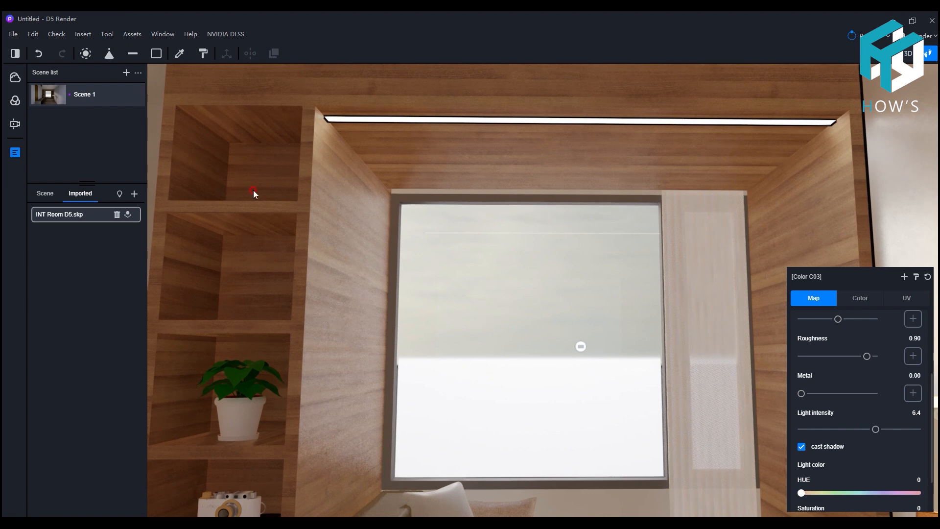
# Export the Scene 1 camera view as the image 002.png and compare it with the previous render.
pyautogui.click(52, 100)
pyautogui.click(921, 37)
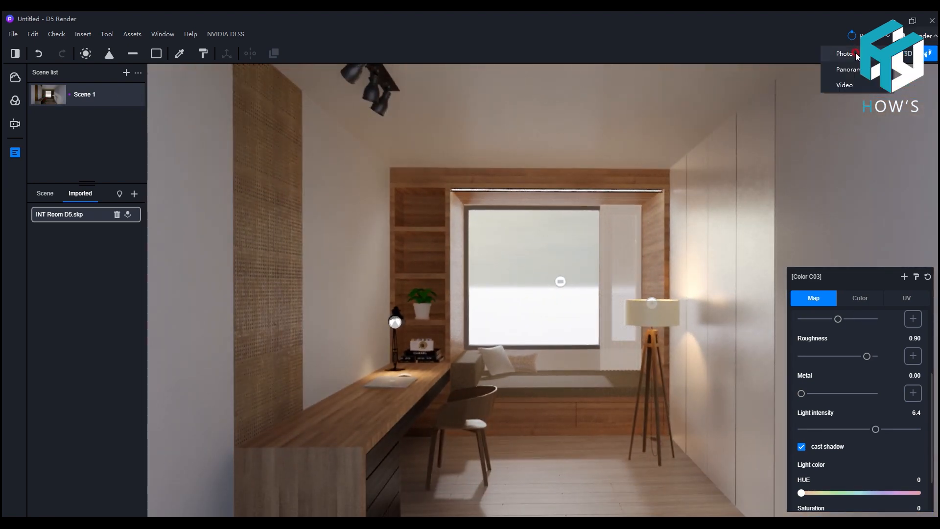
pyautogui.click(850, 54)
pyautogui.click(860, 457)
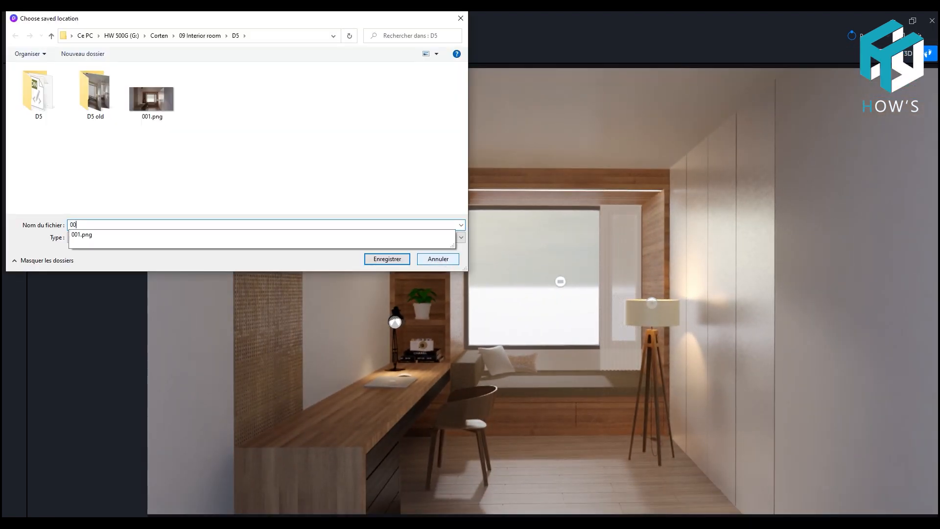
pyautogui.click(448, 263)
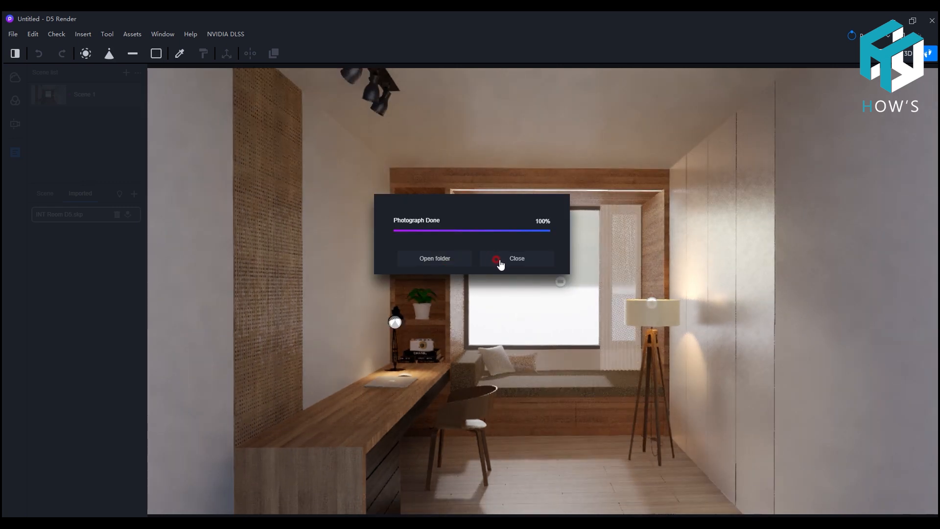
pyautogui.click(499, 259)
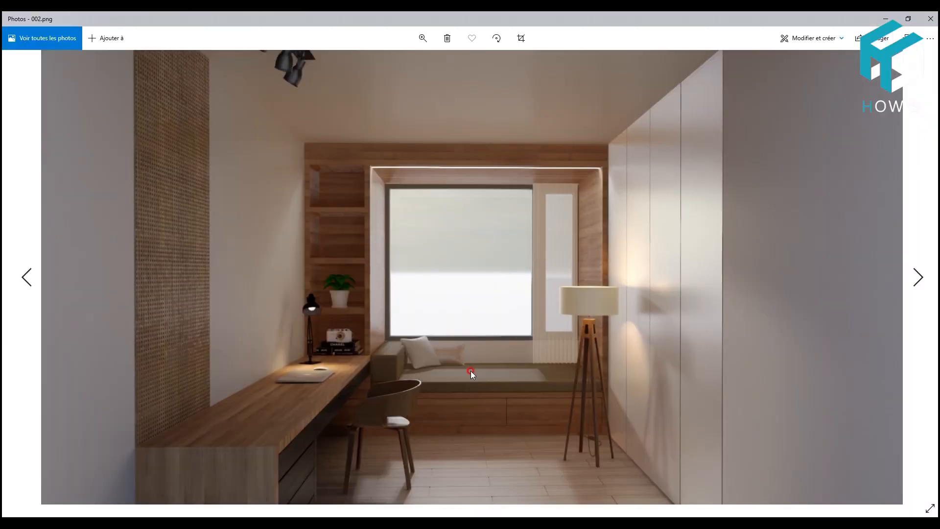
pyautogui.click(923, 276)
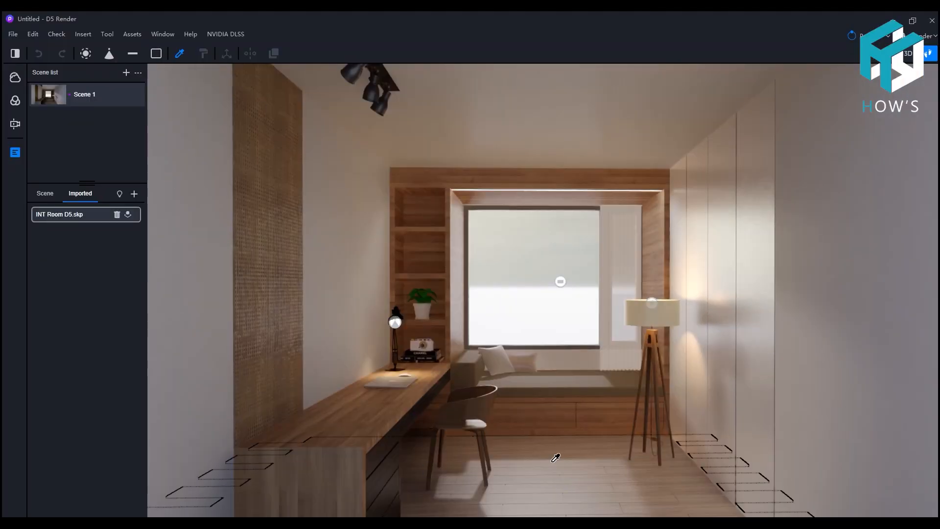
# Lower the roughness of the laminate floor material to 0.21.
pyautogui.click(552, 462)
pyautogui.moveTo(828, 356); pyautogui.dragTo(816, 356)
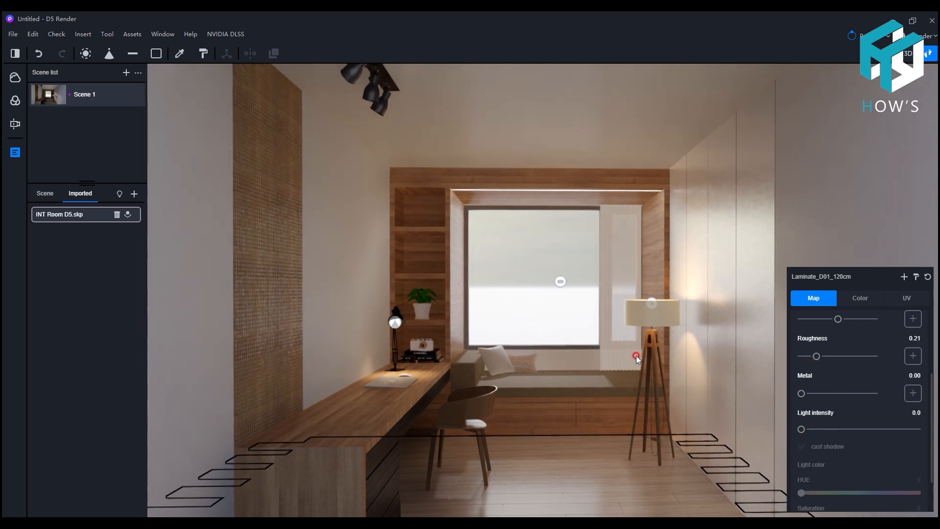
# Export the camera view as an image named 003 and close the render progress dialog.
pyautogui.click(858, 57)
pyautogui.click(842, 68)
pyautogui.click(854, 454)
pyautogui.write('00')
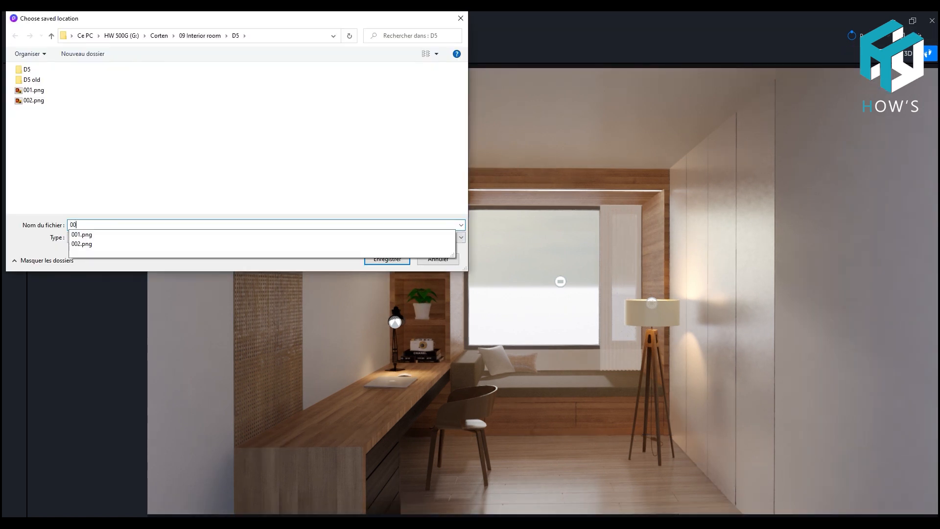
pyautogui.write('3')
pyautogui.press('Return')
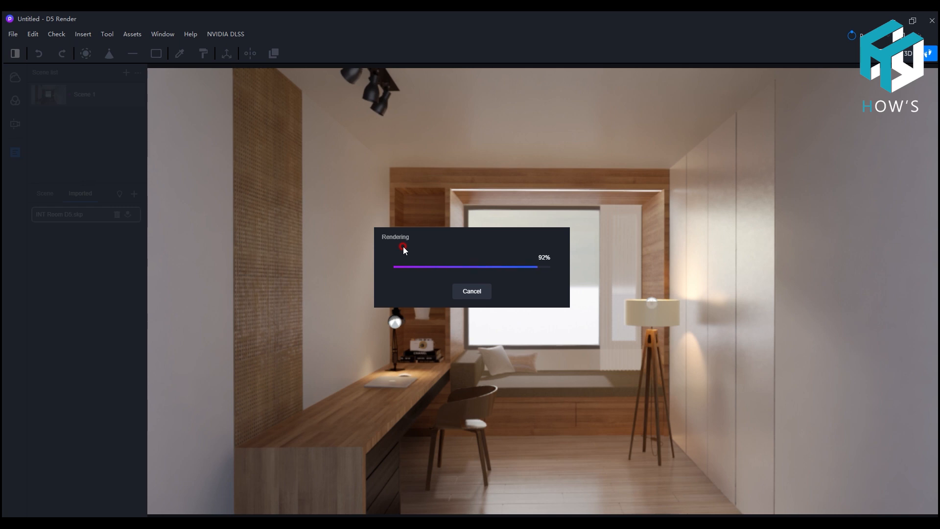
pyautogui.click(499, 259)
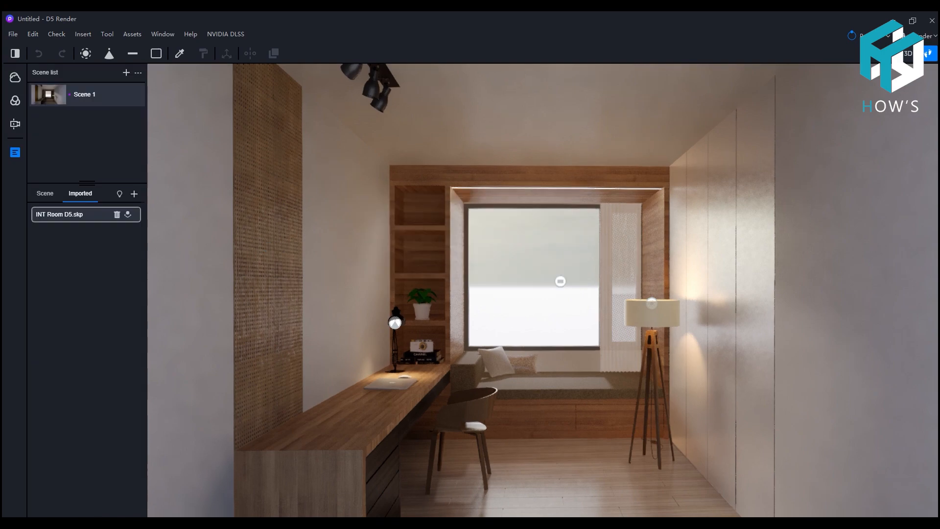